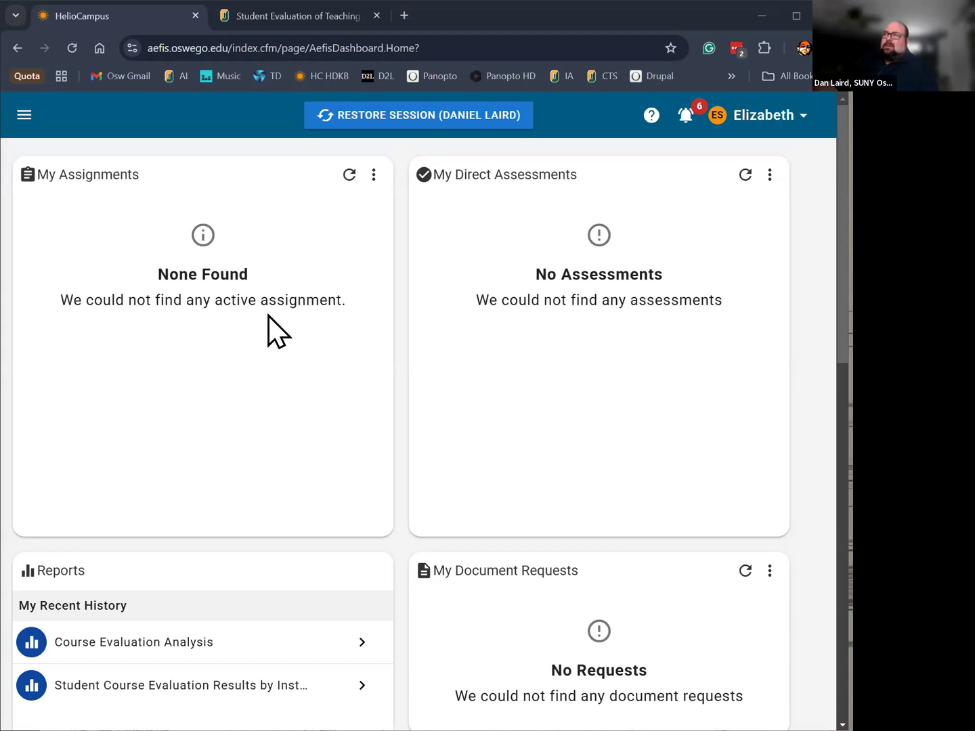
- Open the report library and look through the available survey and course evaluation reports
scroll(264, 335, "down", 2)
scroll(70, 446, "down", 4)
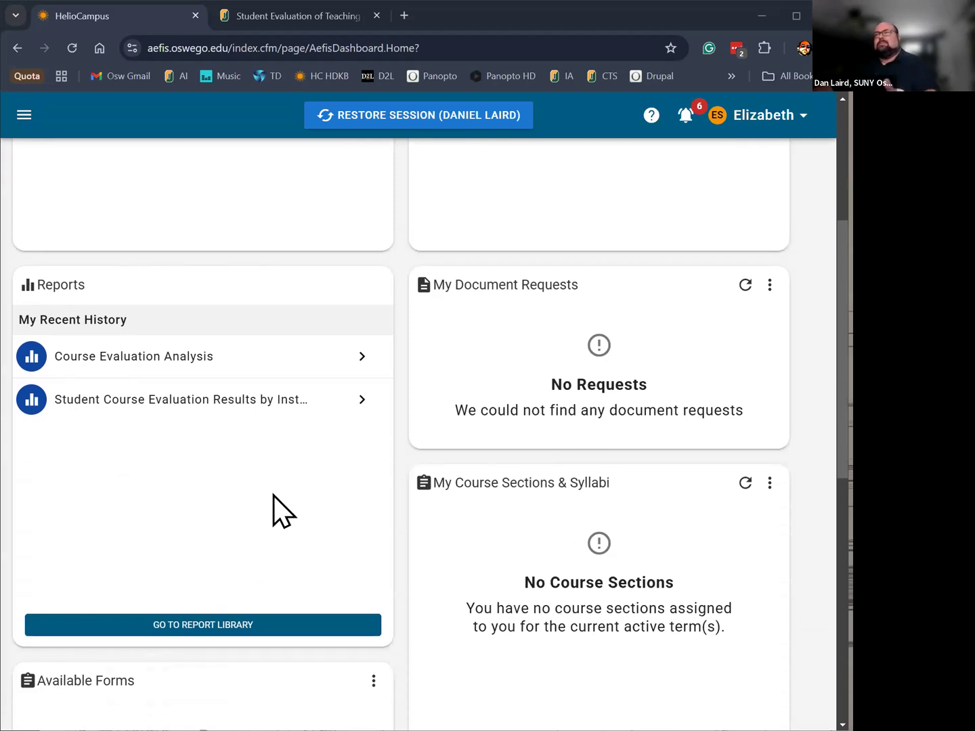
left_click(207, 626)
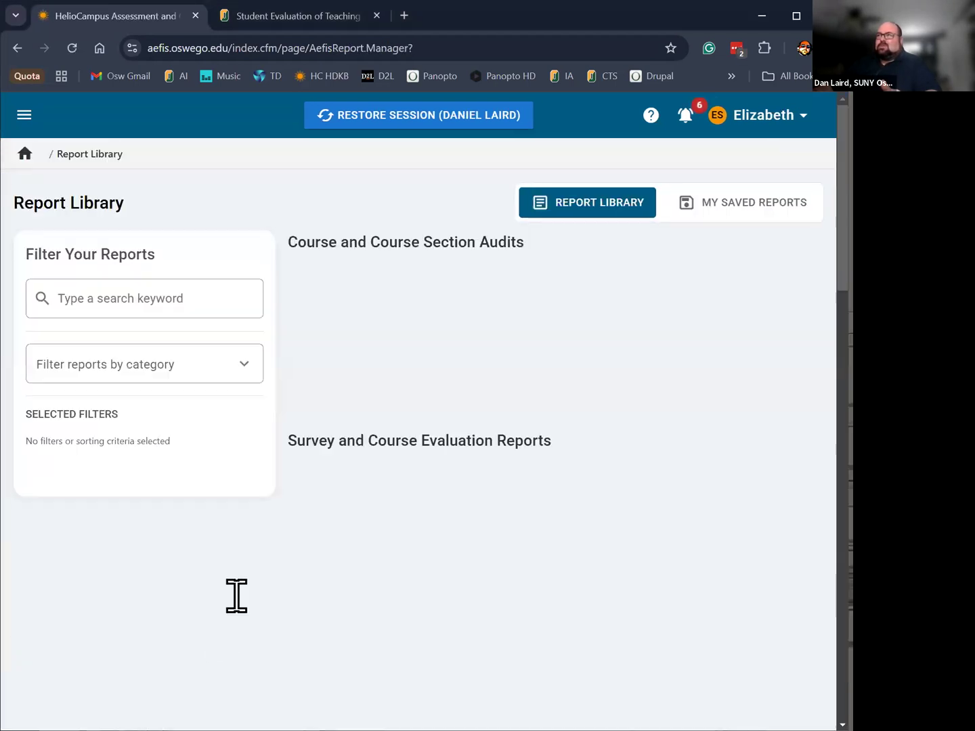
scroll(595, 527, "down", 3)
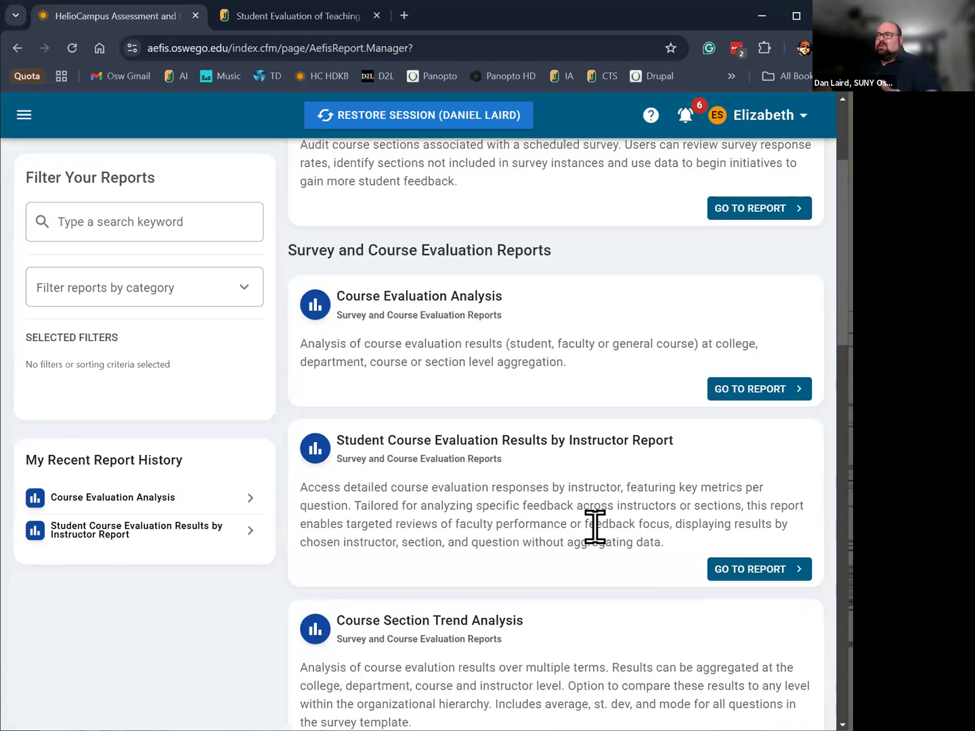
scroll(596, 527, "down", 1)
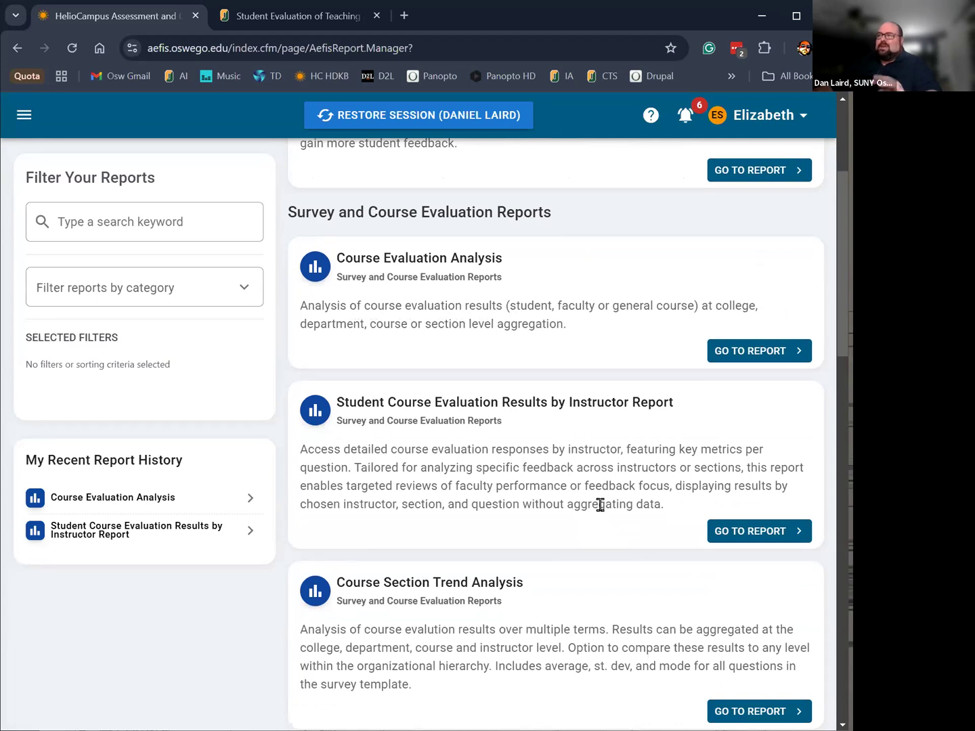
scroll(607, 574, "up", 3)
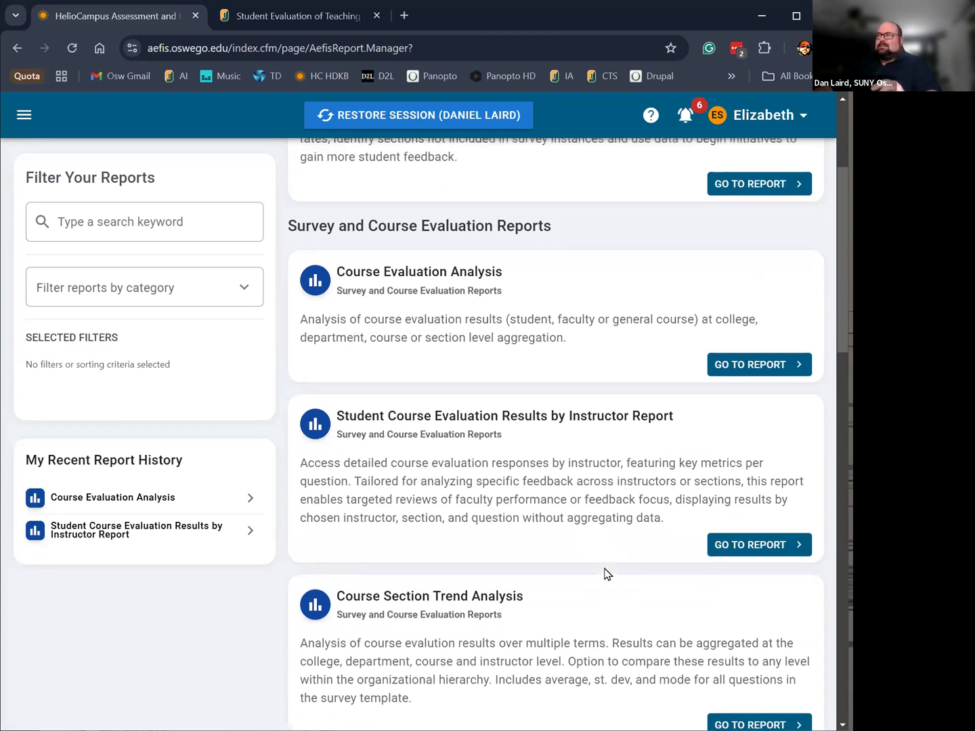
scroll(609, 576, "up", 1)
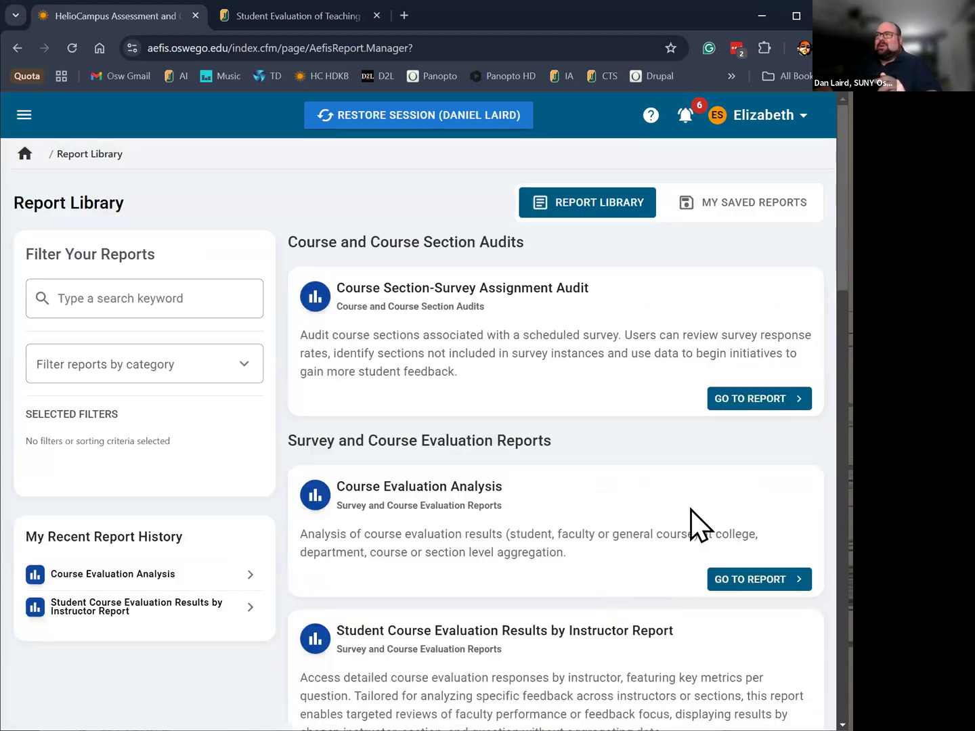
- Go to the Survey Manager and remove the Winter 2025 and Spring 2025 term filters from the available surveys
left_click(25, 120)
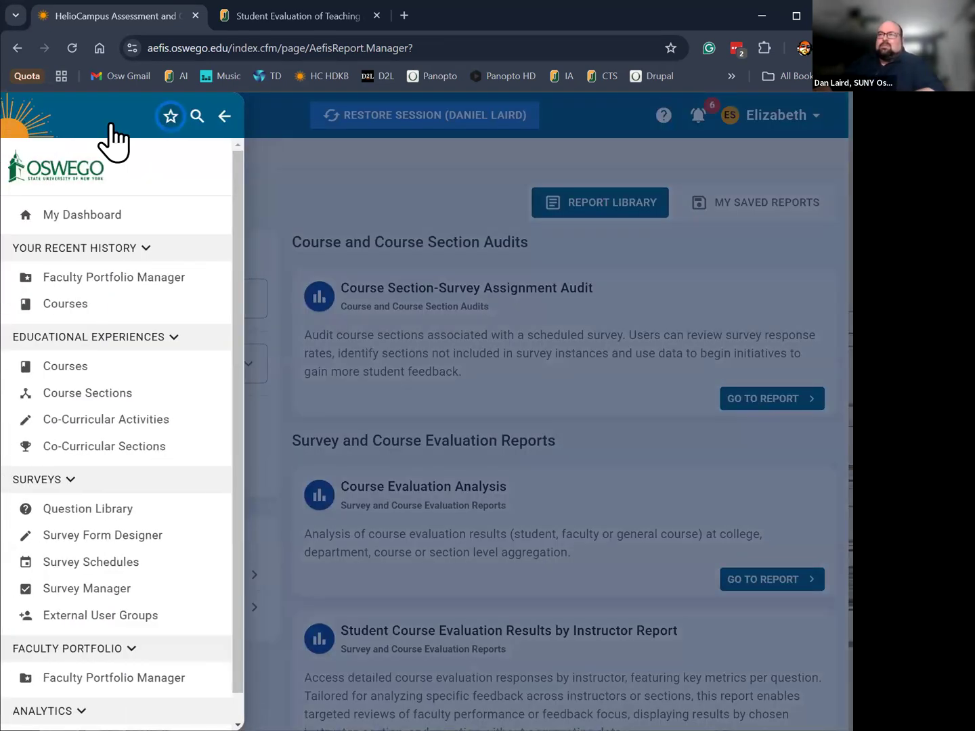
left_click(95, 589)
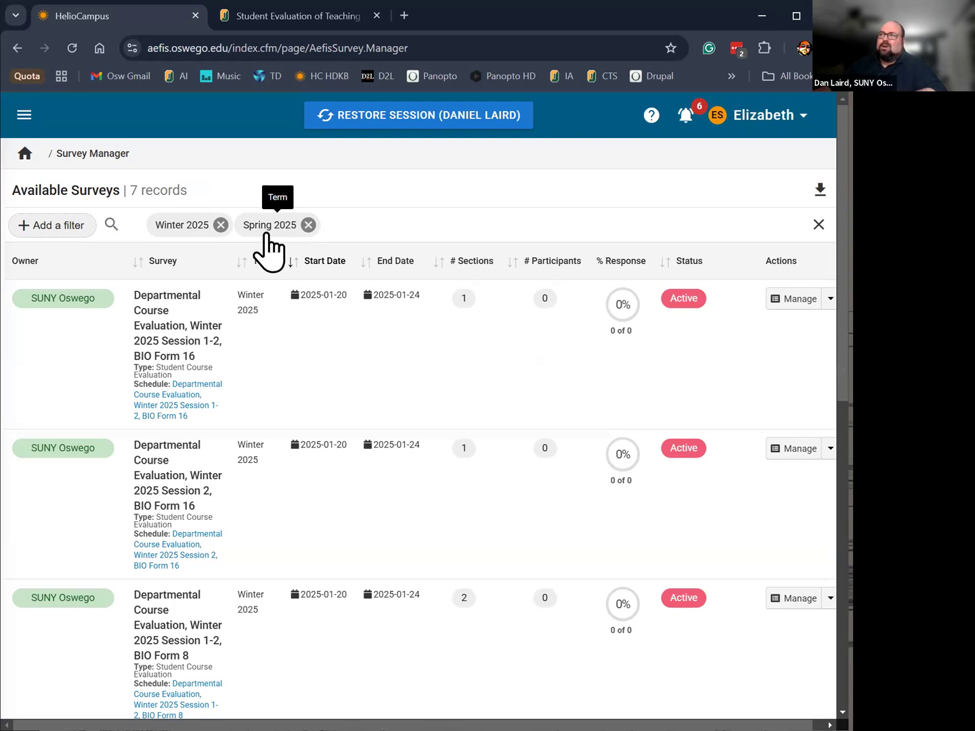
left_click(220, 225)
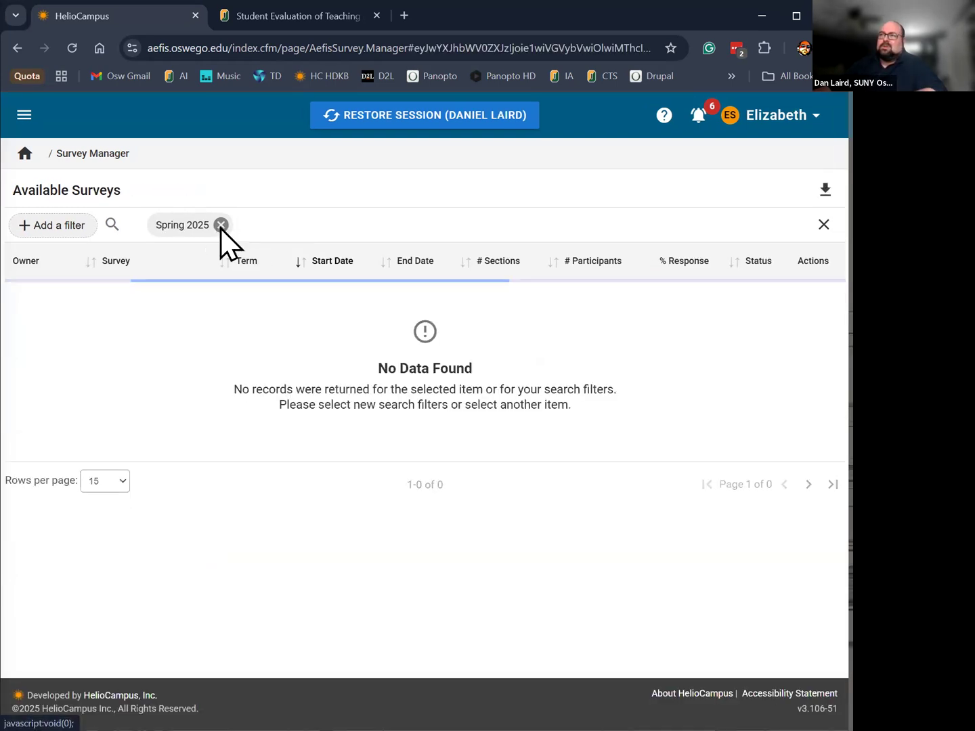
left_click(220, 225)
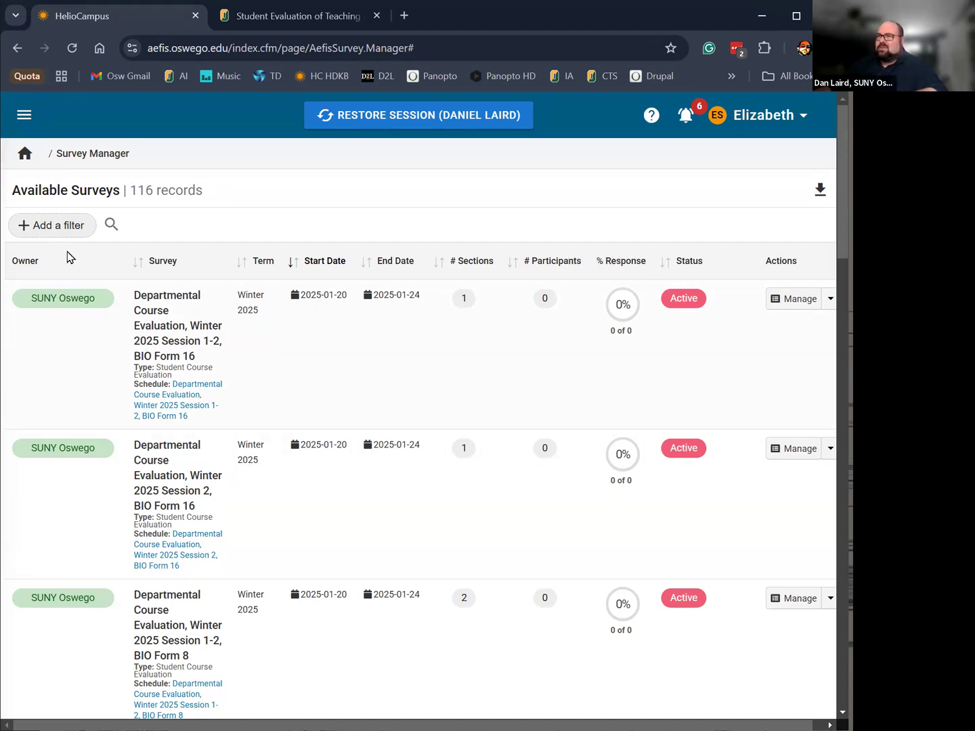
- Filter the available surveys by the Fall 2024 term
left_click(25, 228)
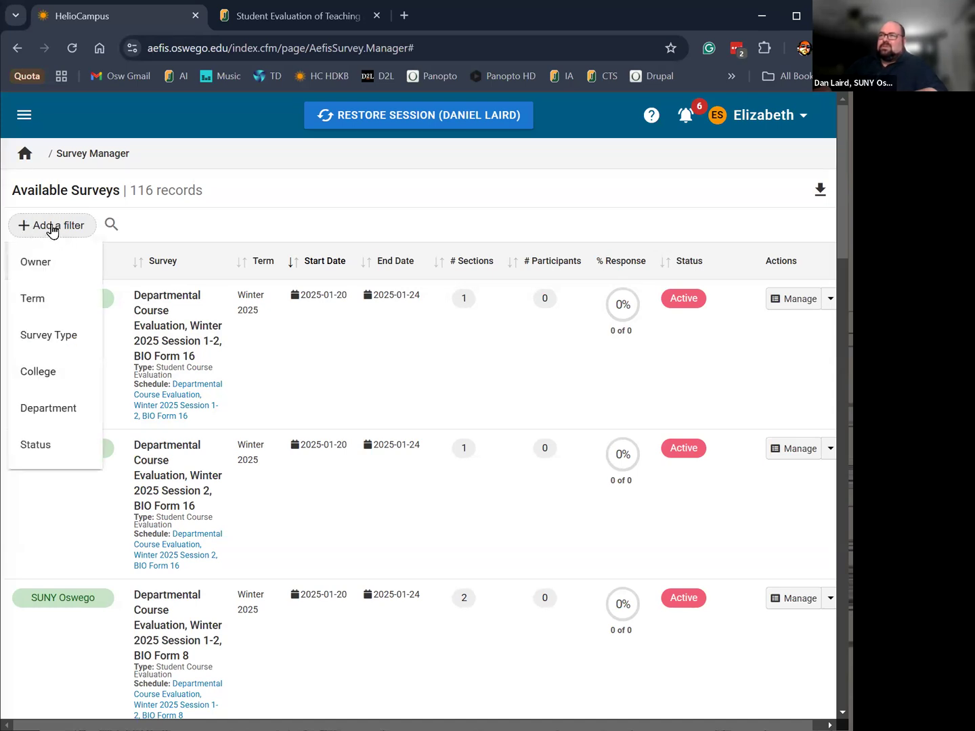
left_click(30, 304)
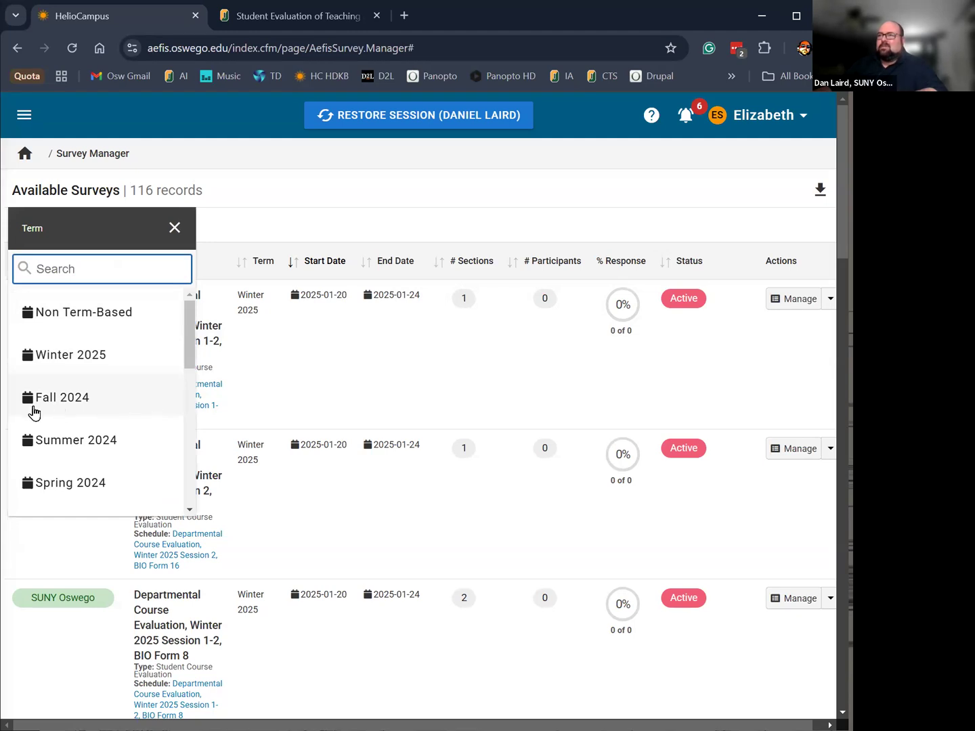
left_click(53, 402)
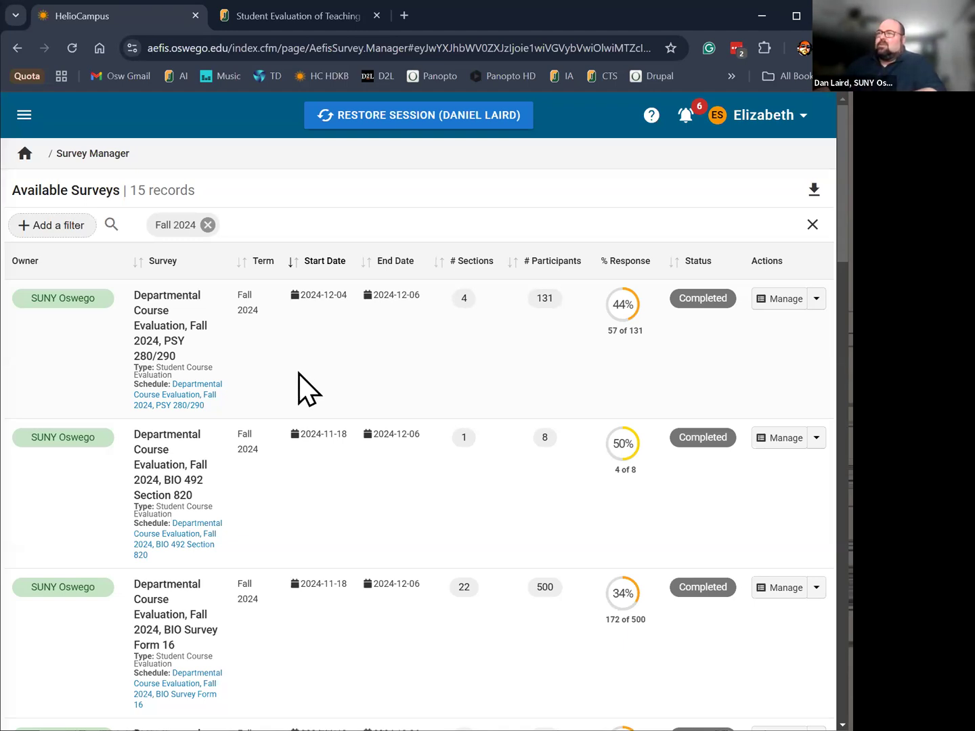
- Open the general "Departmental Course Evaluation, Fall 2024" survey for management and bring up its survey results
scroll(299, 373, "down", 5)
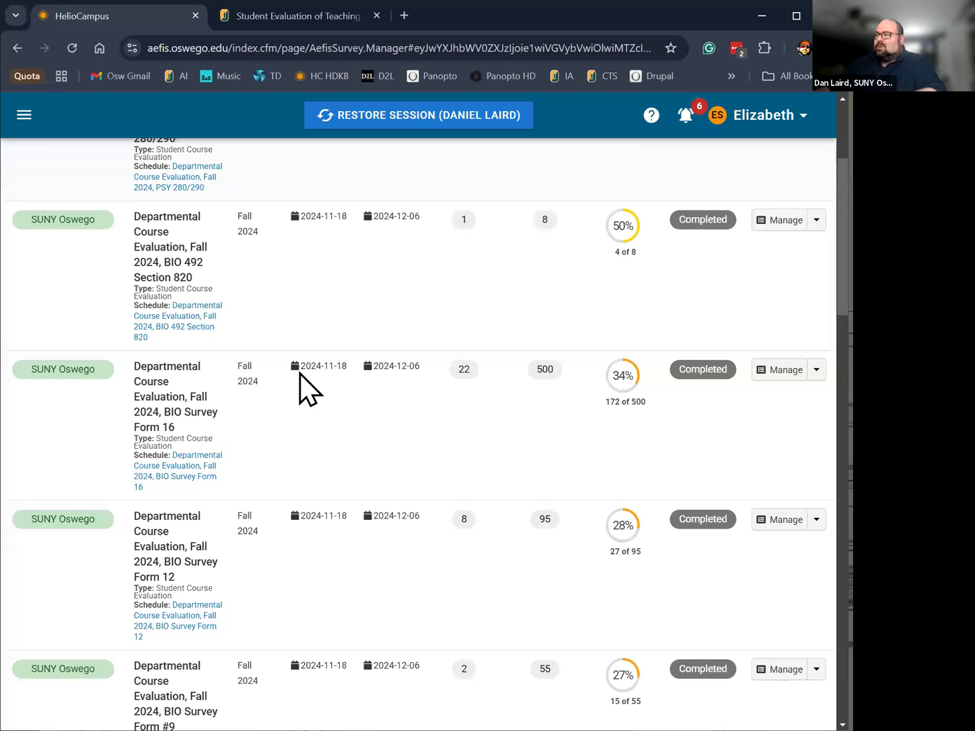
scroll(300, 374, "down", 8)
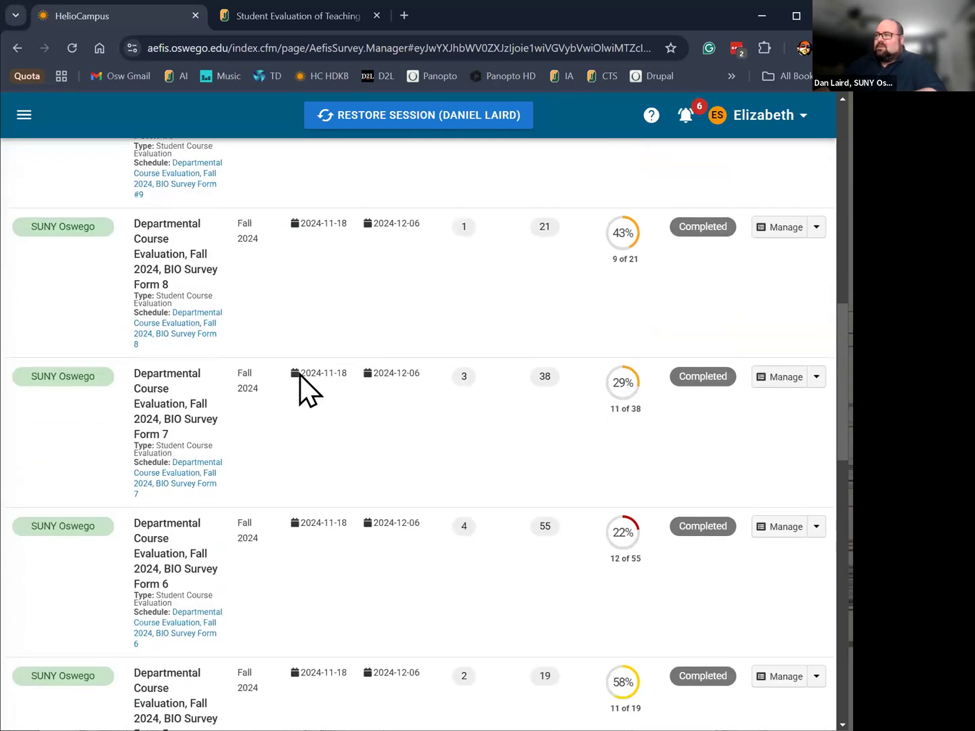
scroll(300, 374, "down", 8)
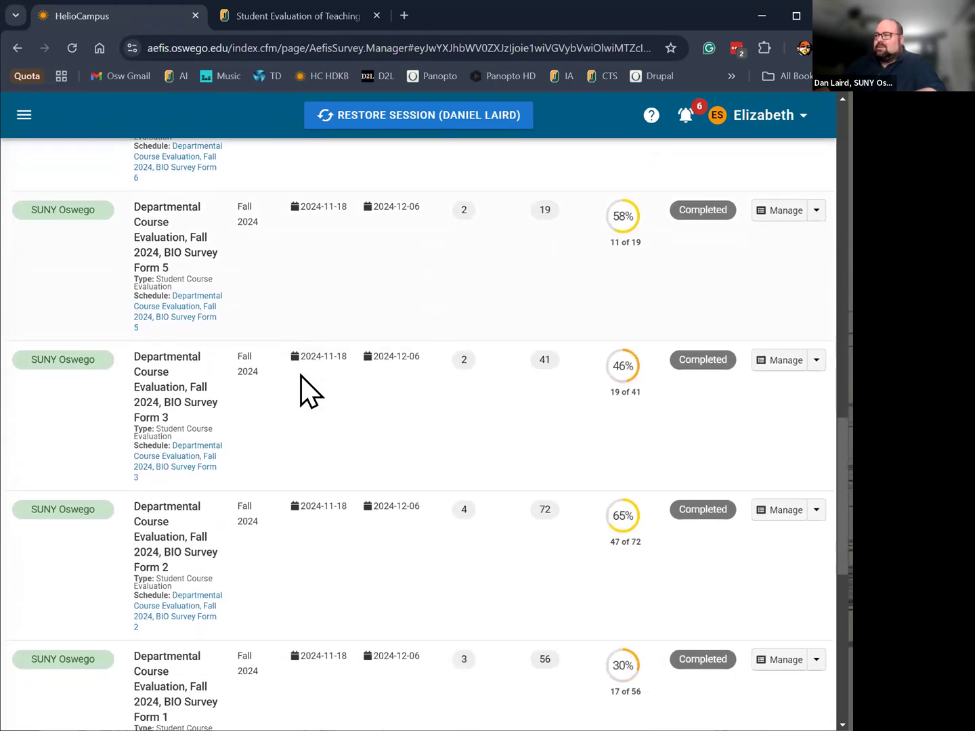
scroll(301, 375, "down", 3)
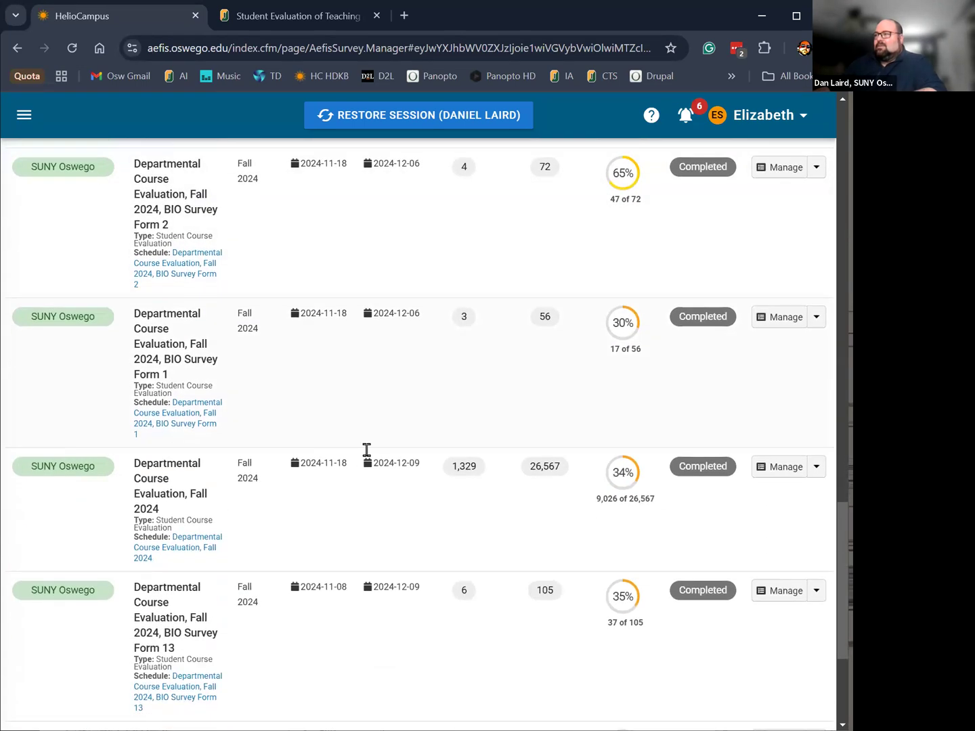
mouse_move(647, 520)
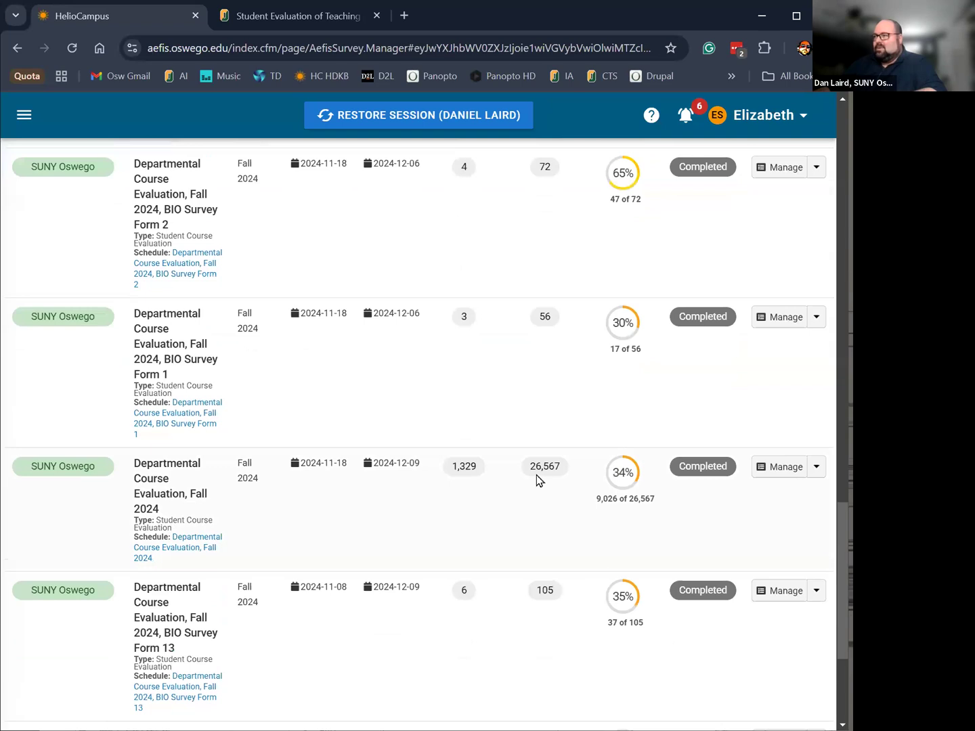
mouse_move(600, 531)
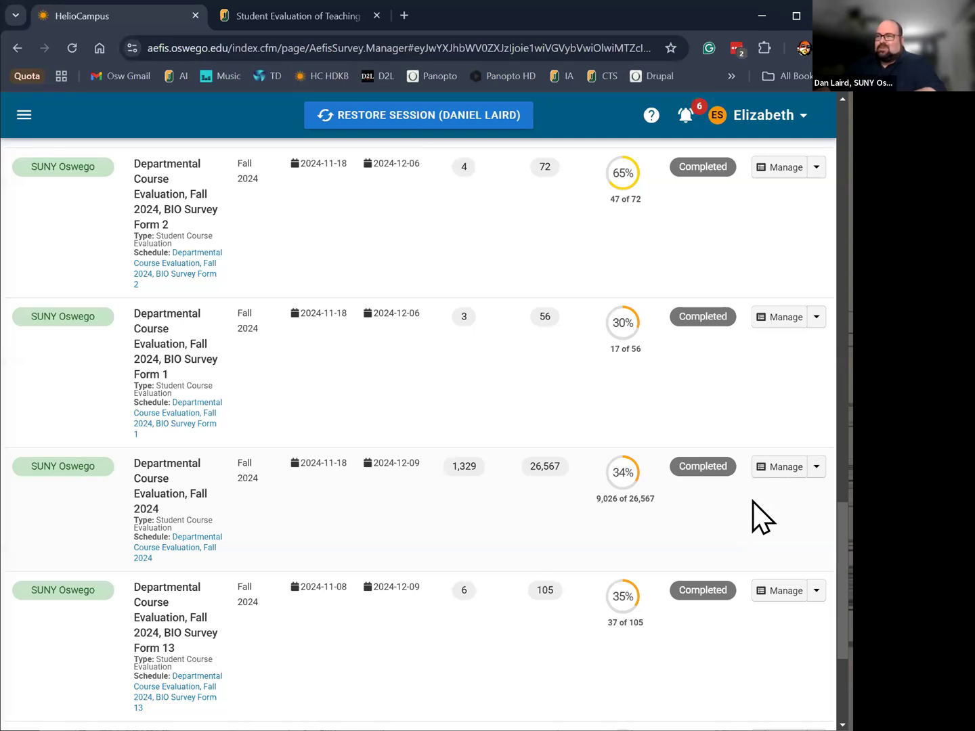
left_click(774, 471)
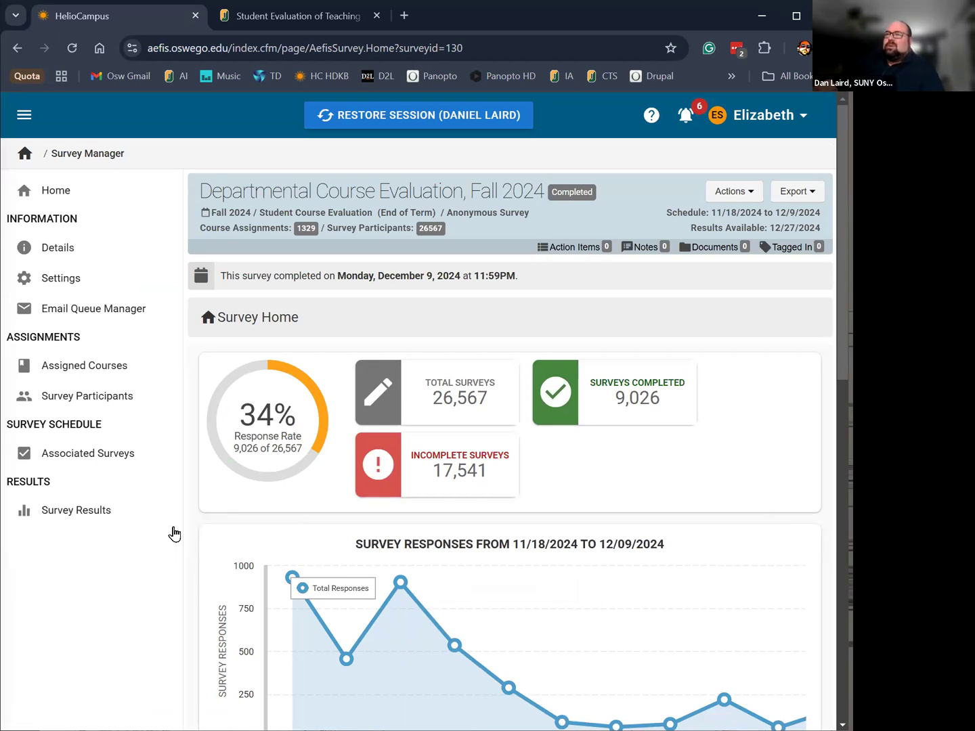
left_click(62, 515)
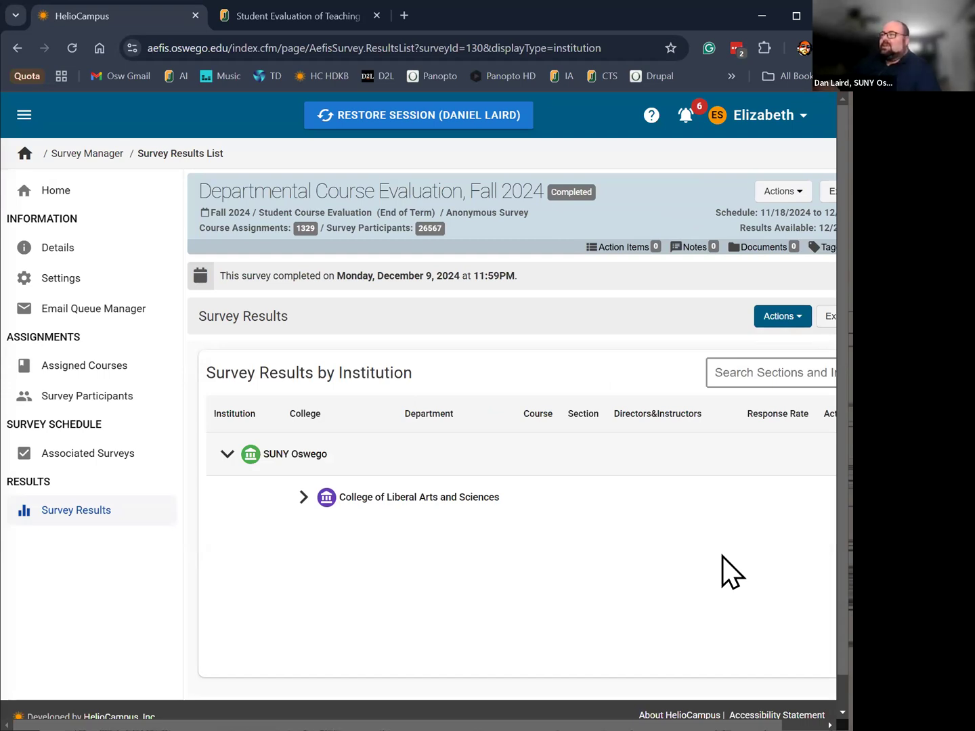
- In the results by institution, expand the College of Liberal Arts and Sciences, its Economics department and the ECO 340 Money And Banking course
left_click(303, 499)
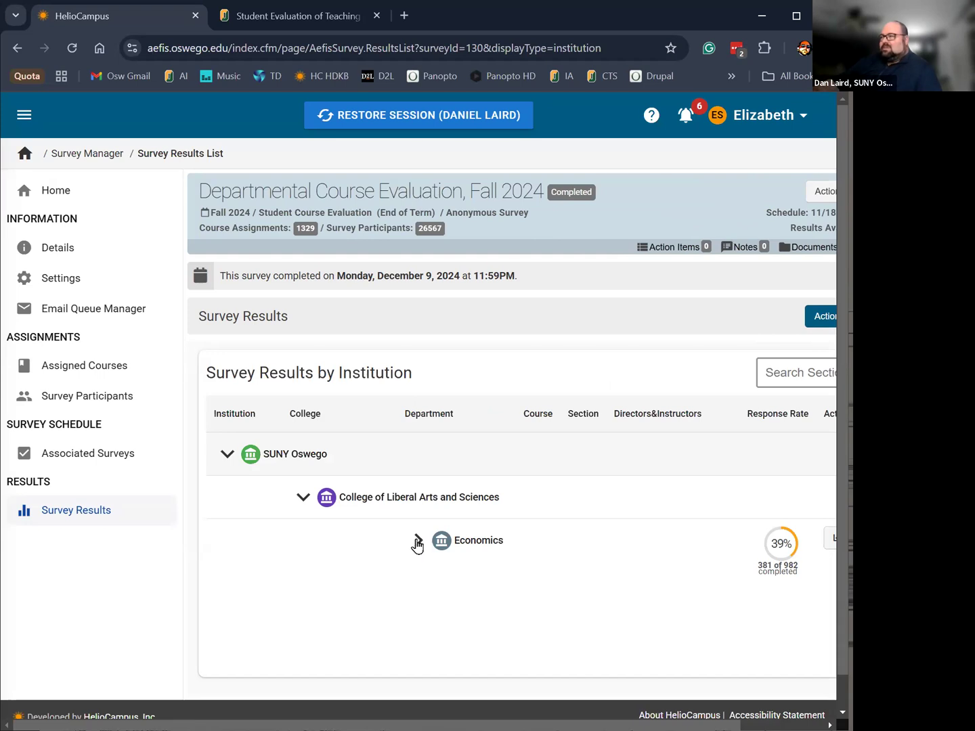
left_click(418, 542)
scroll(421, 630, "down", 4)
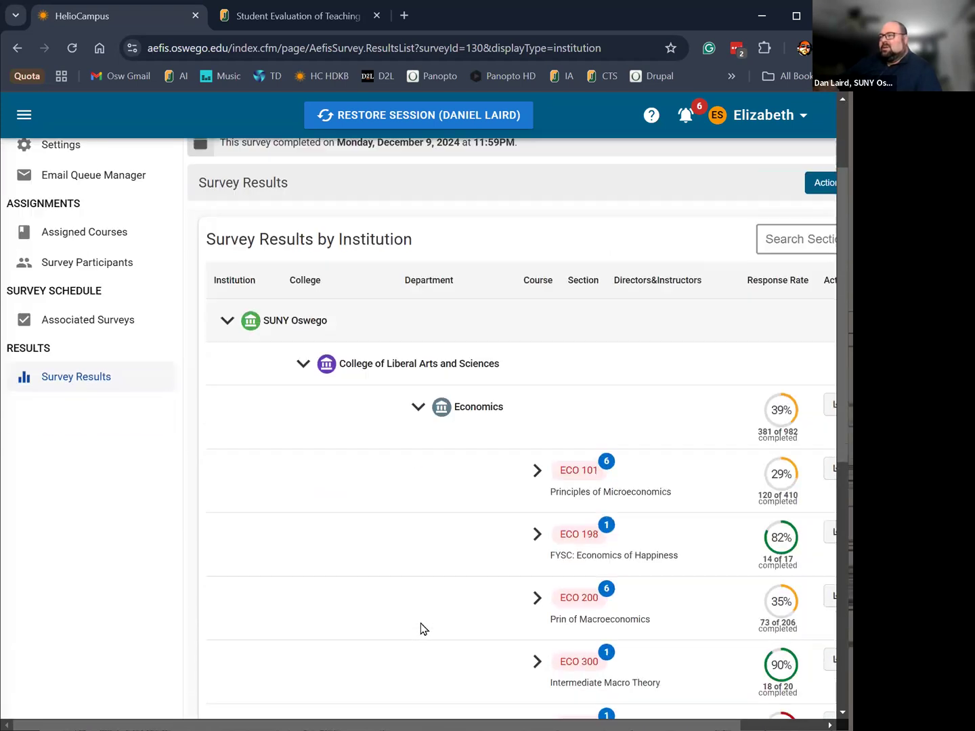
scroll(420, 629, "down", 3)
scroll(420, 629, "up", 2)
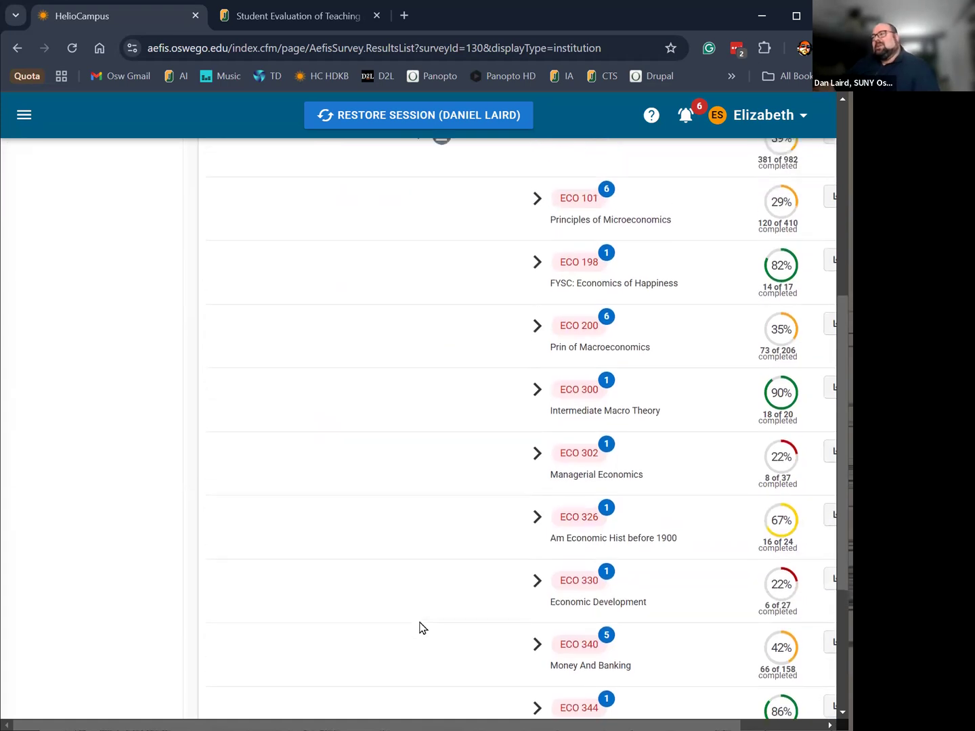
scroll(509, 710, "right", 3)
scroll(243, 600, "up", 1)
scroll(264, 598, "up", 2)
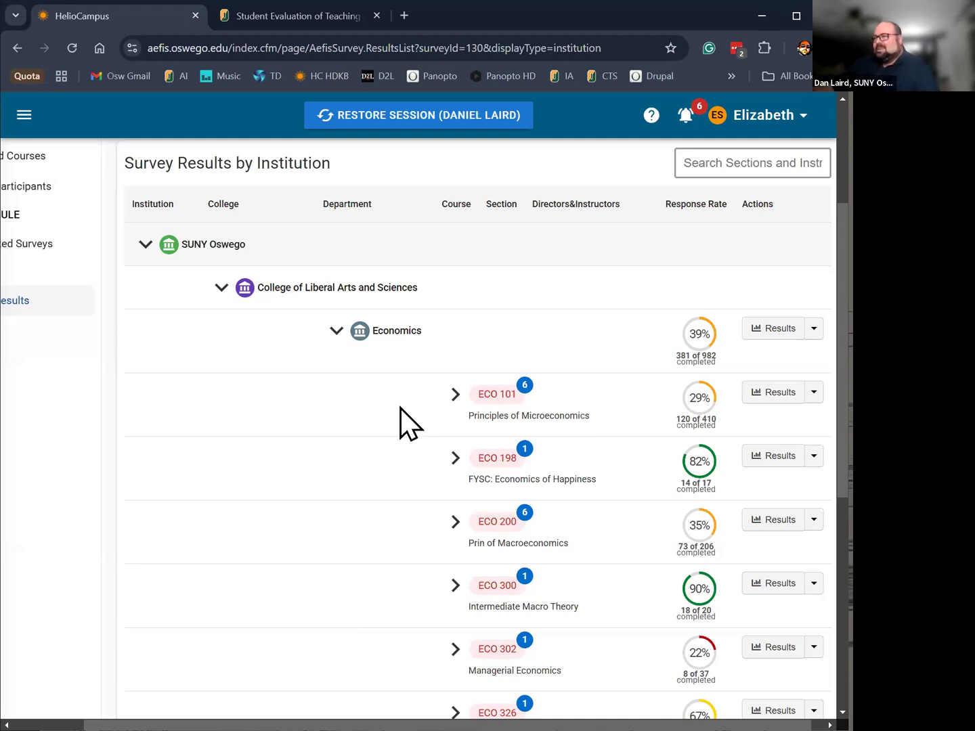
scroll(403, 488, "down", 4)
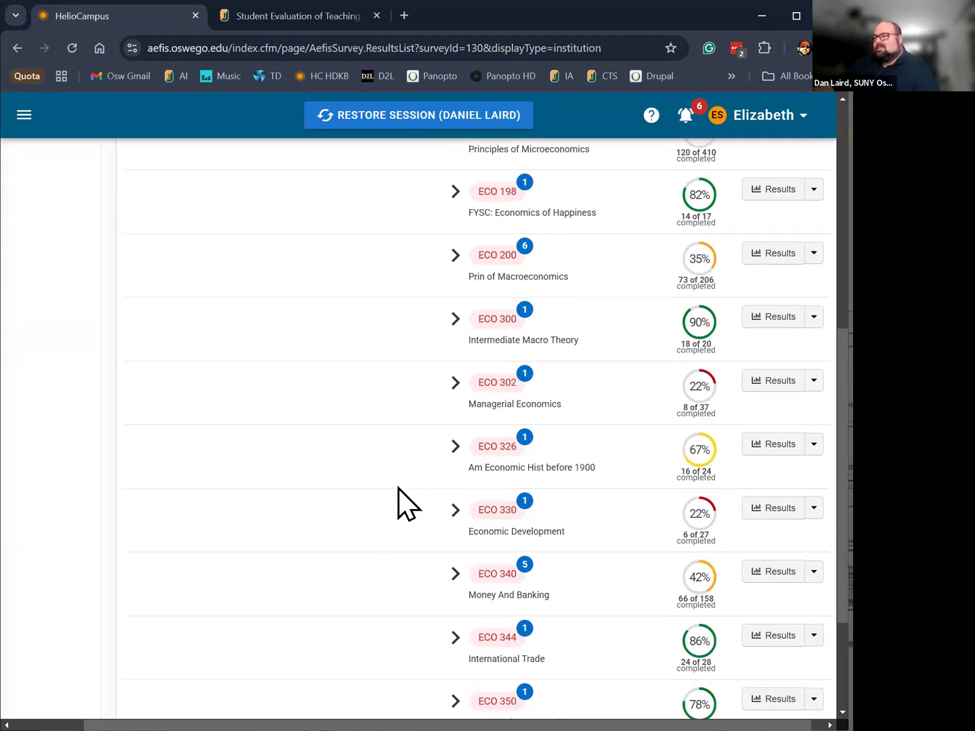
scroll(394, 521, "down", 1)
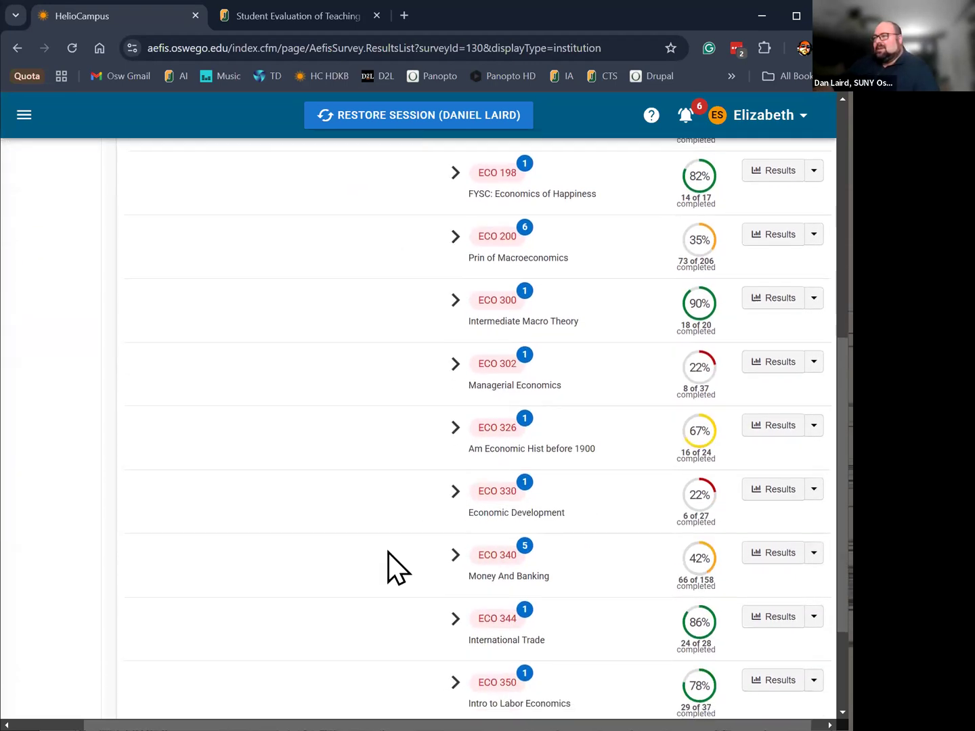
left_click(455, 559)
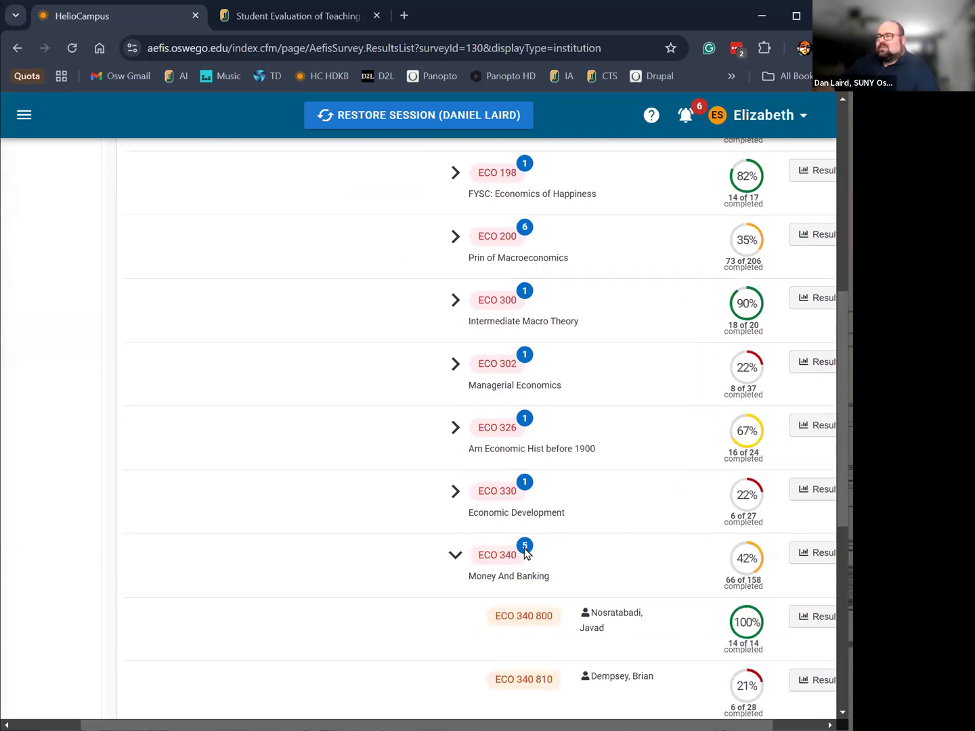
- Open the aggregate results for section ECO 340 ON1 and review the survey overview and the first question's data
scroll(561, 568, "down", 3)
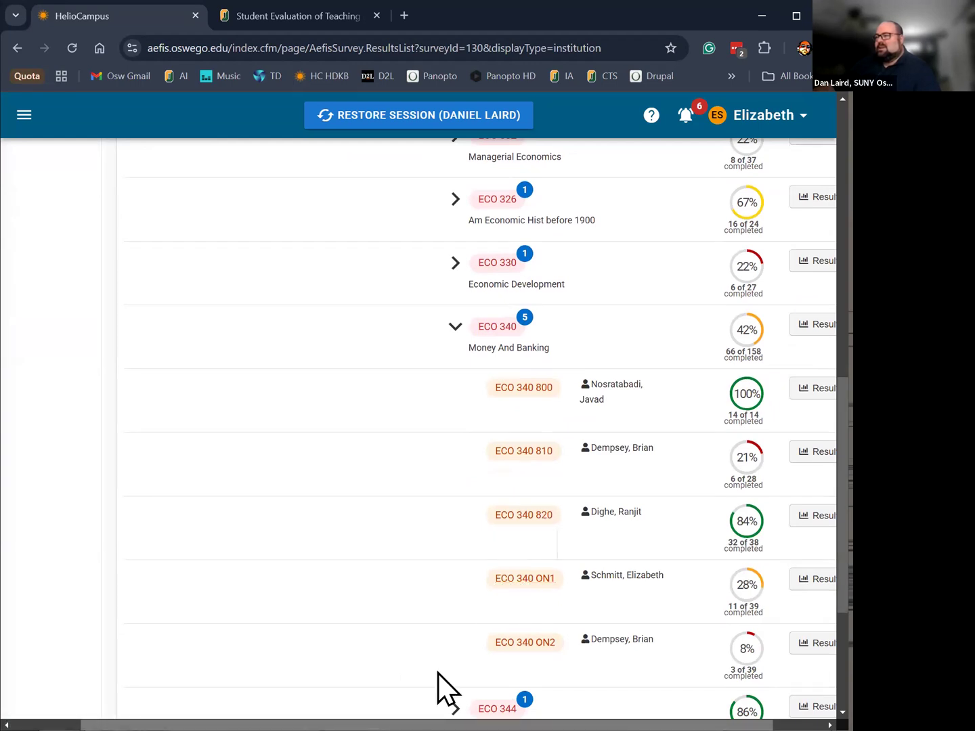
scroll(438, 673, "right", 3)
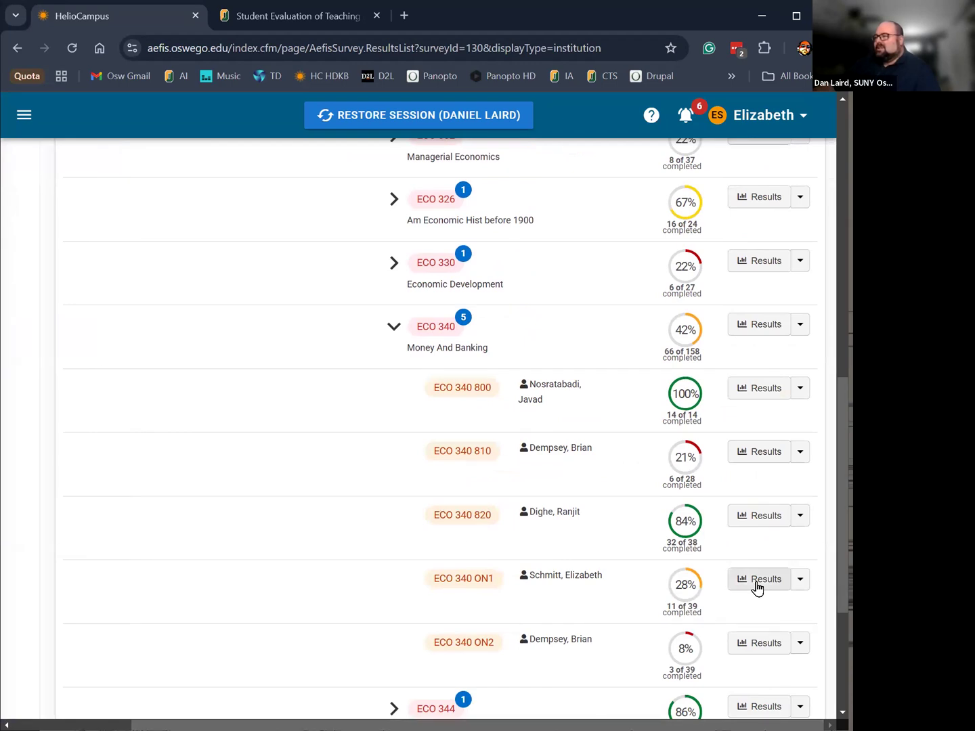
scroll(457, 411, "up", 5)
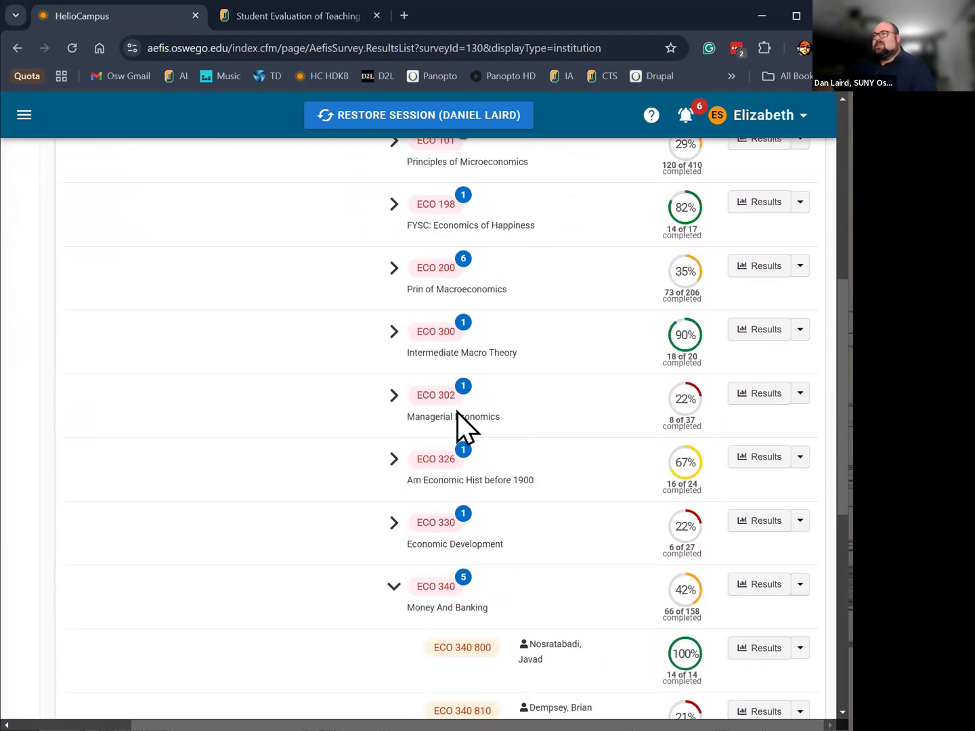
scroll(457, 411, "down", 4)
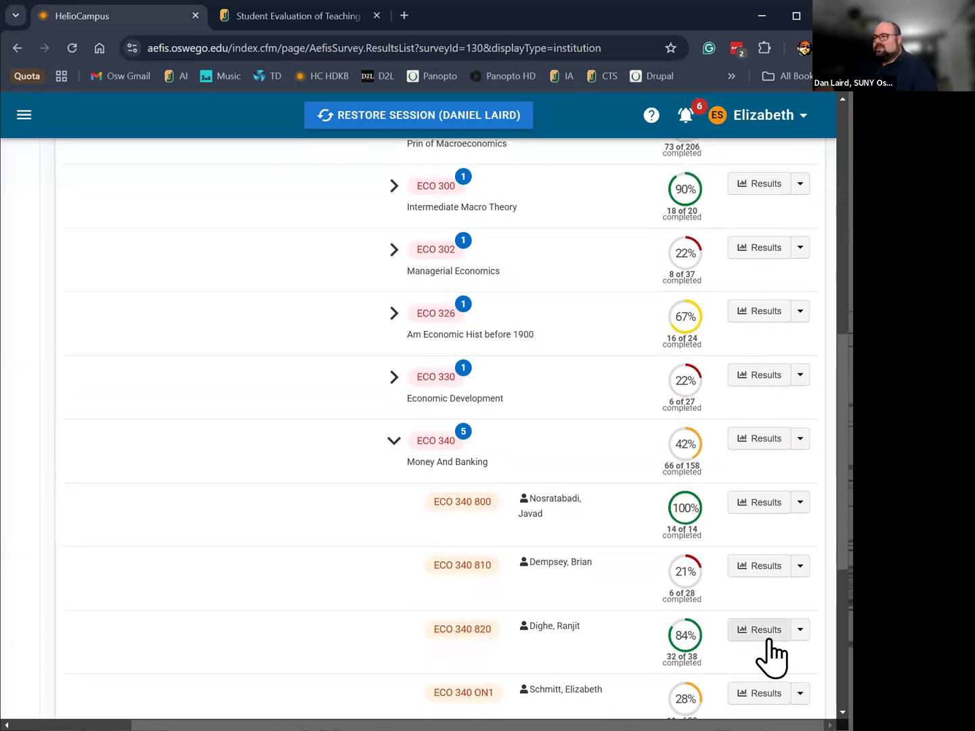
scroll(772, 656, "down", 2)
left_click(758, 599)
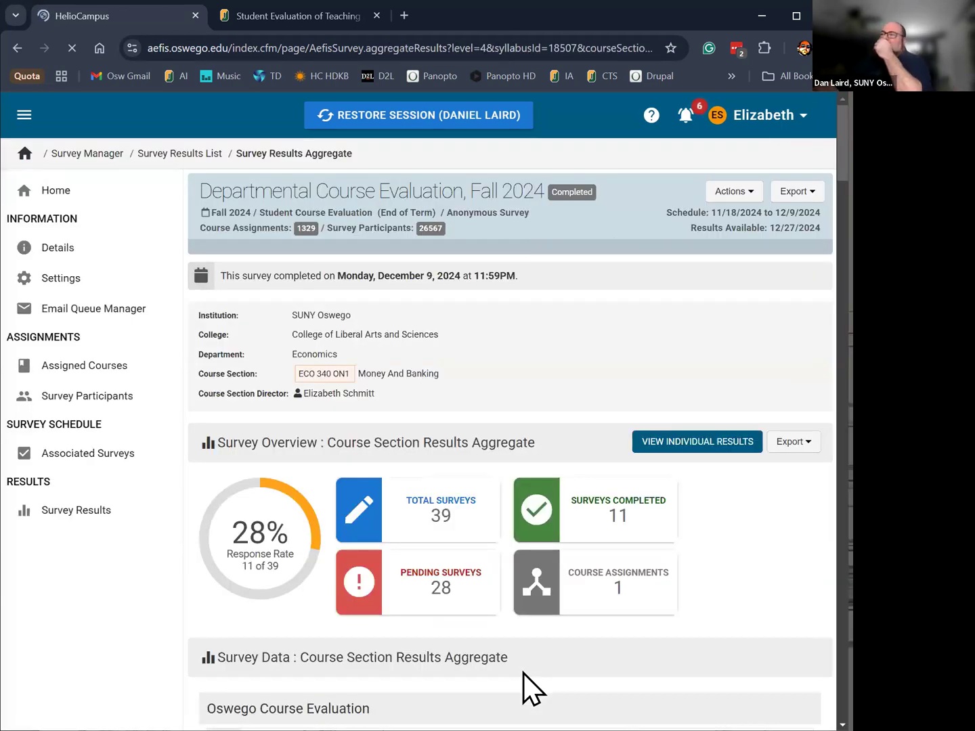
scroll(722, 583, "down", 2)
scroll(722, 584, "down", 3)
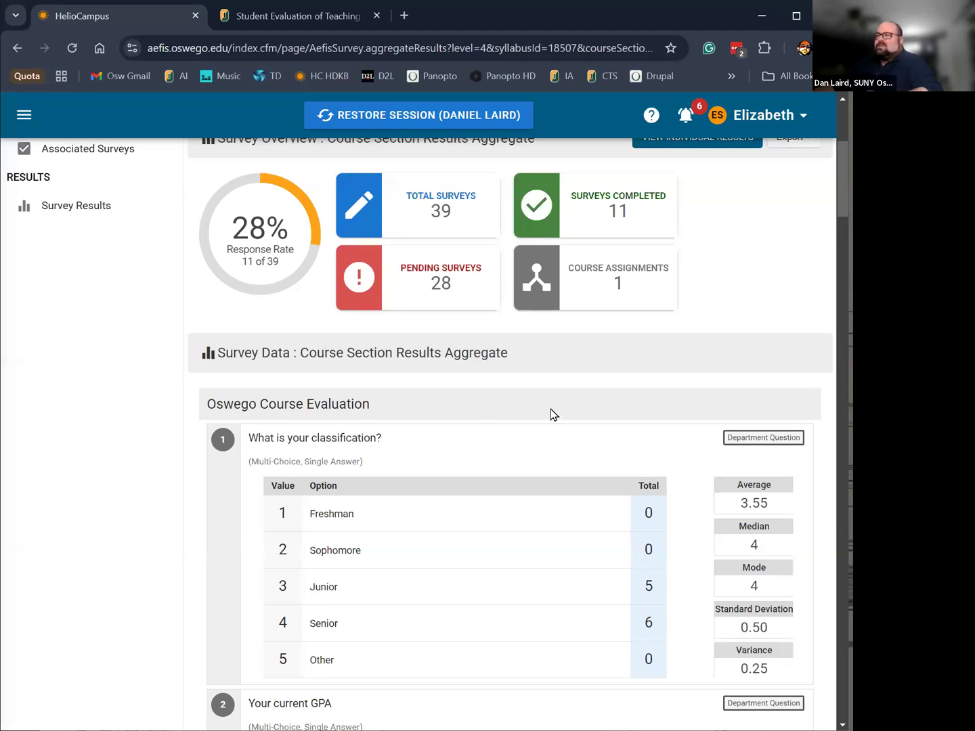
scroll(542, 488, "up", 1)
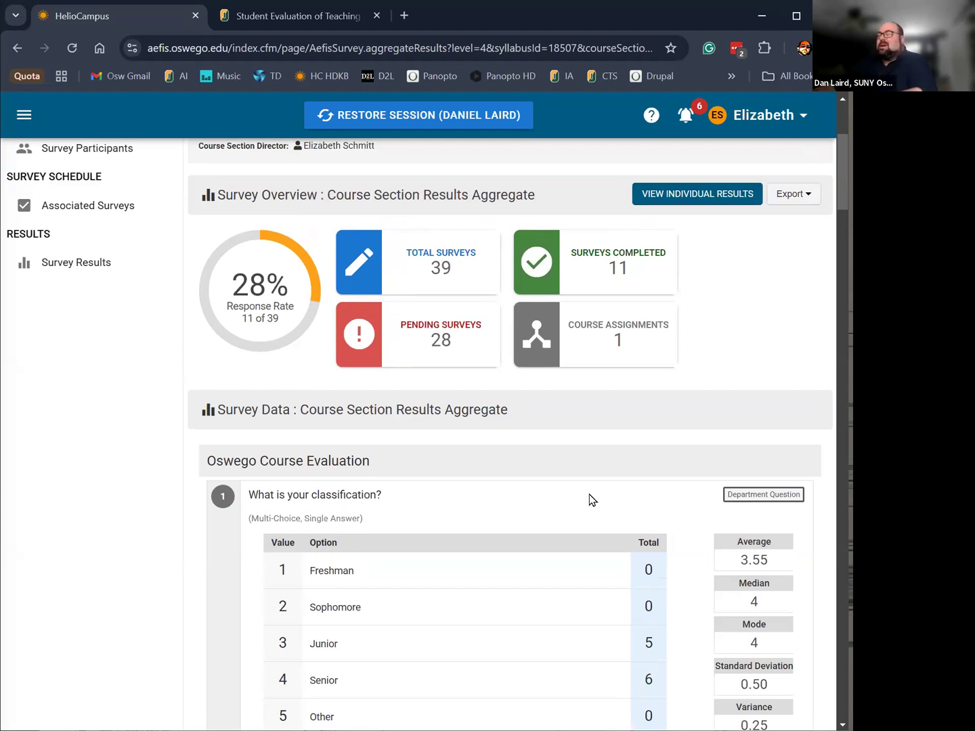
- Review the export options for the aggregate results of the course section, and highlight the survey overview heading
scroll(778, 379, "up", 1)
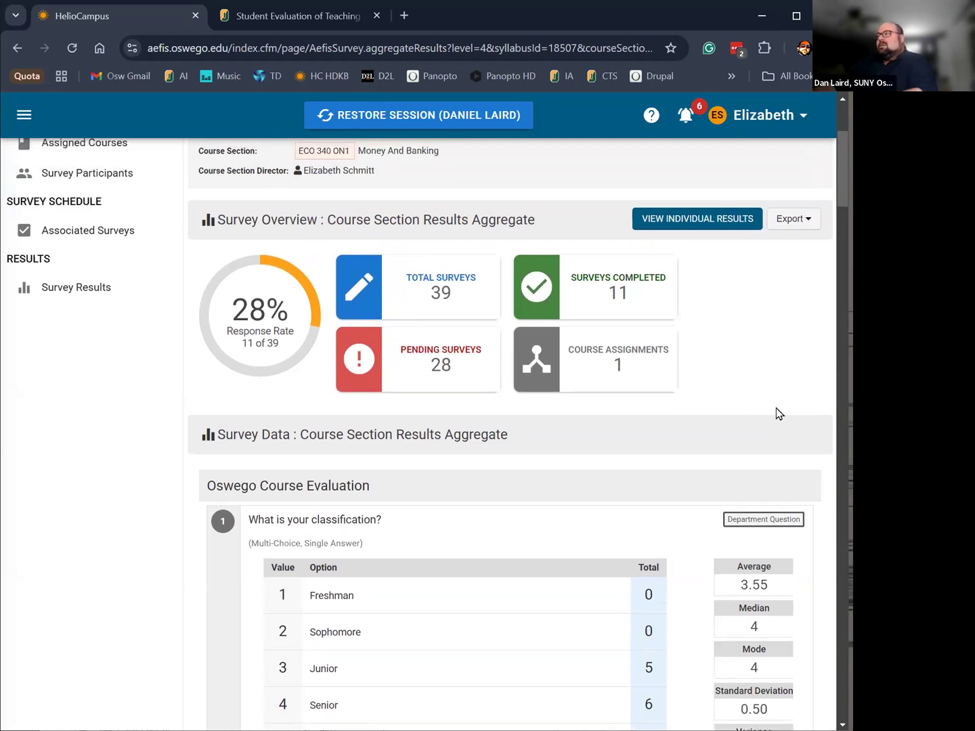
left_click(809, 235)
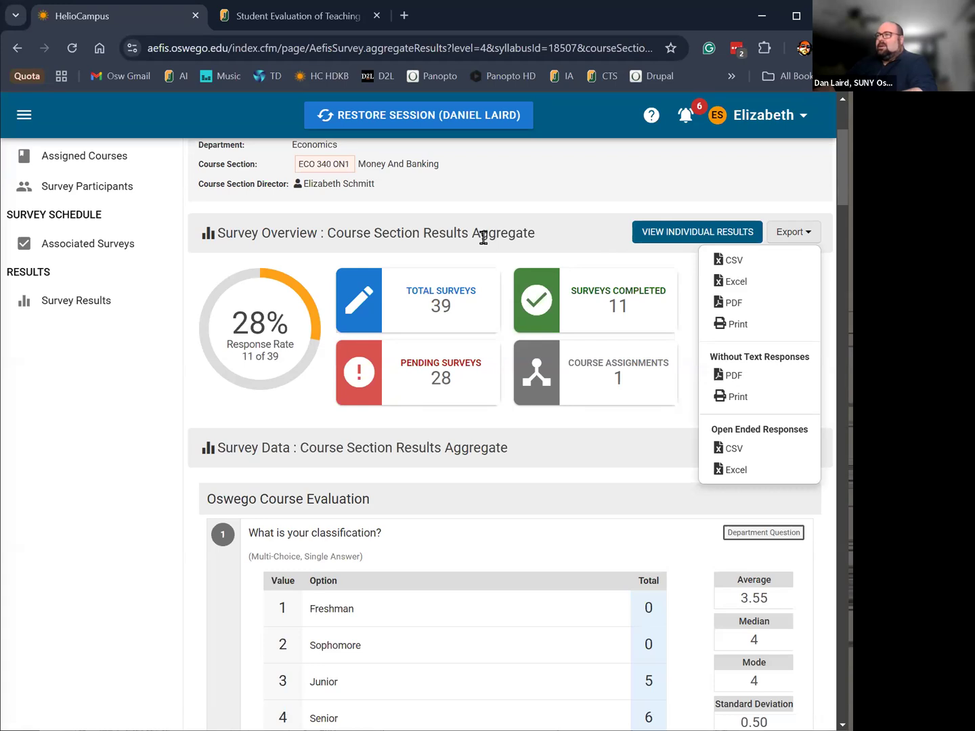
left_click_drag(545, 233, 338, 233)
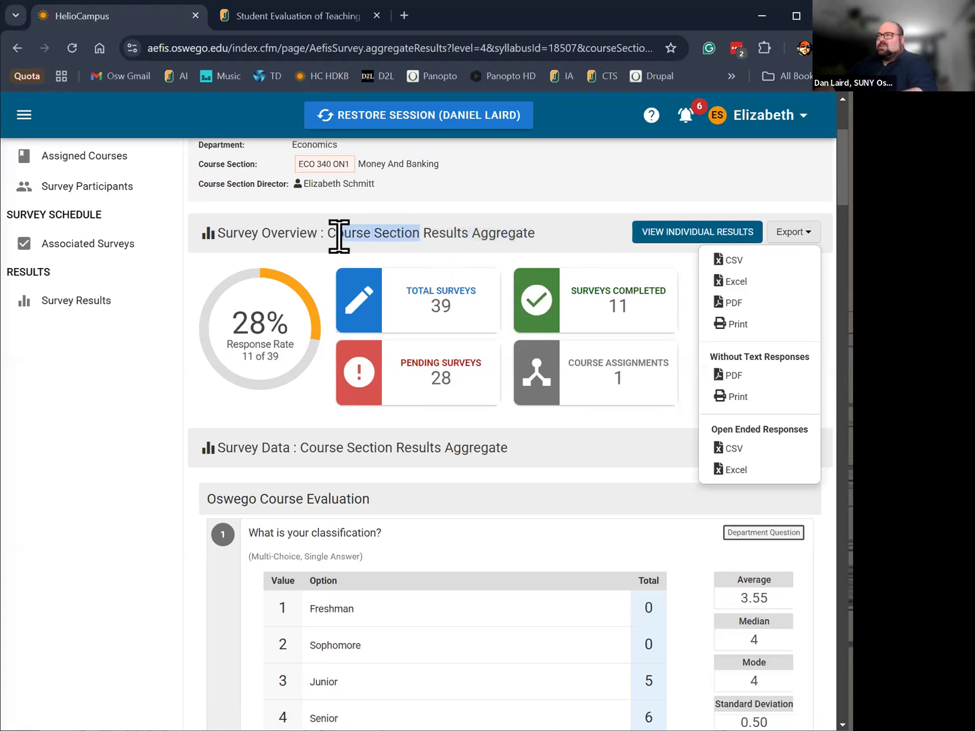
triple_click(515, 233)
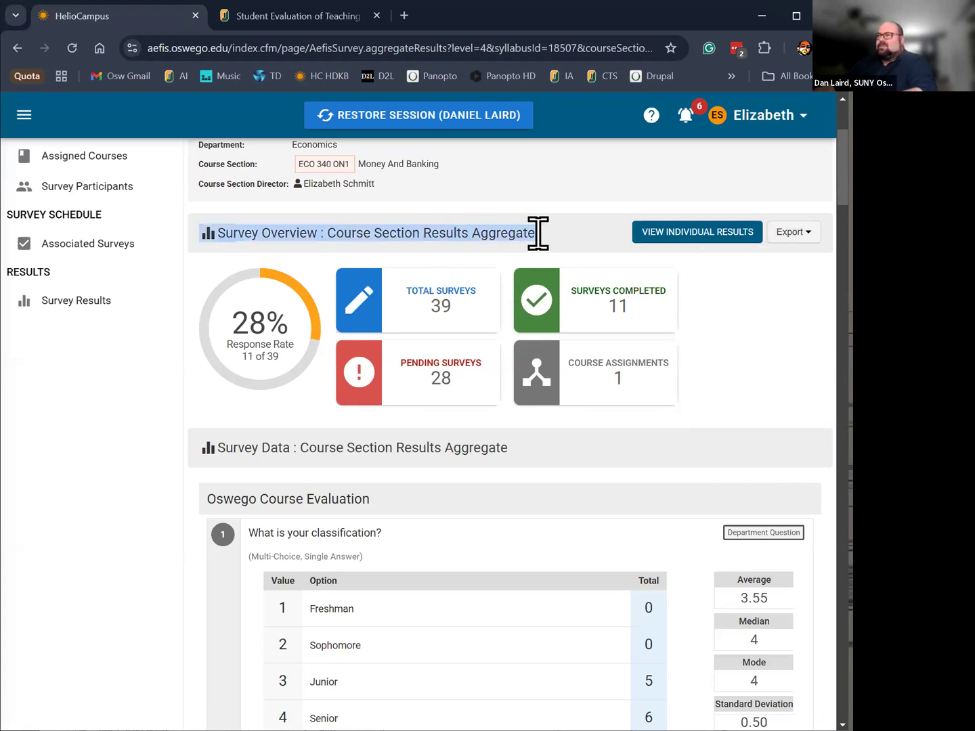
left_click(753, 332)
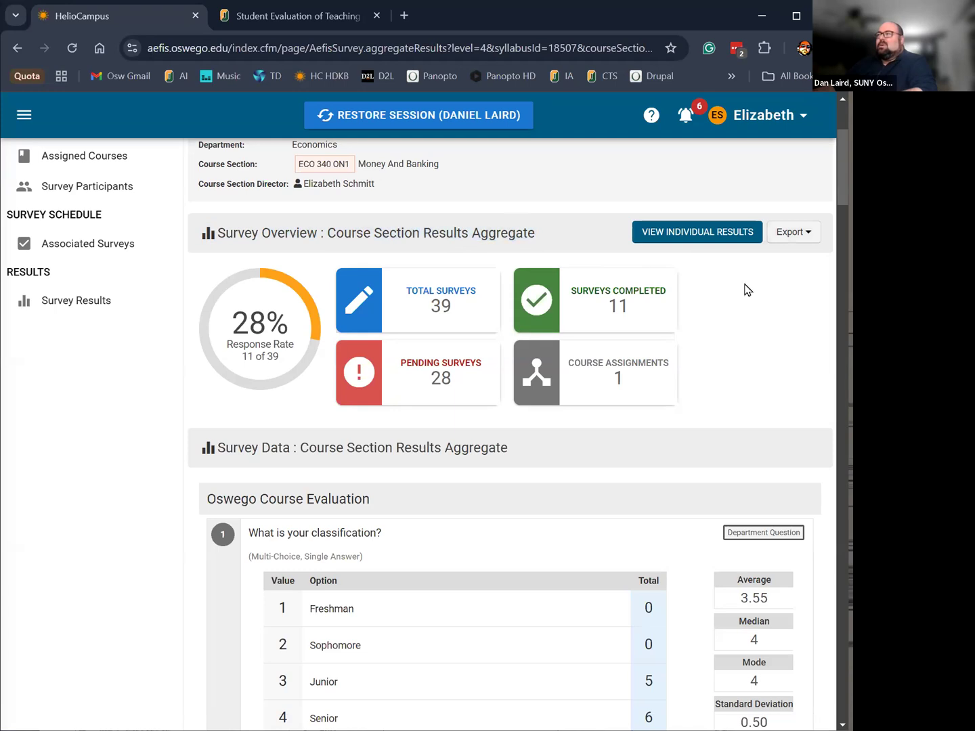
- Open the section's individual survey results and review the CSV, Excel and PDF export options for the survey forms
left_click(709, 230)
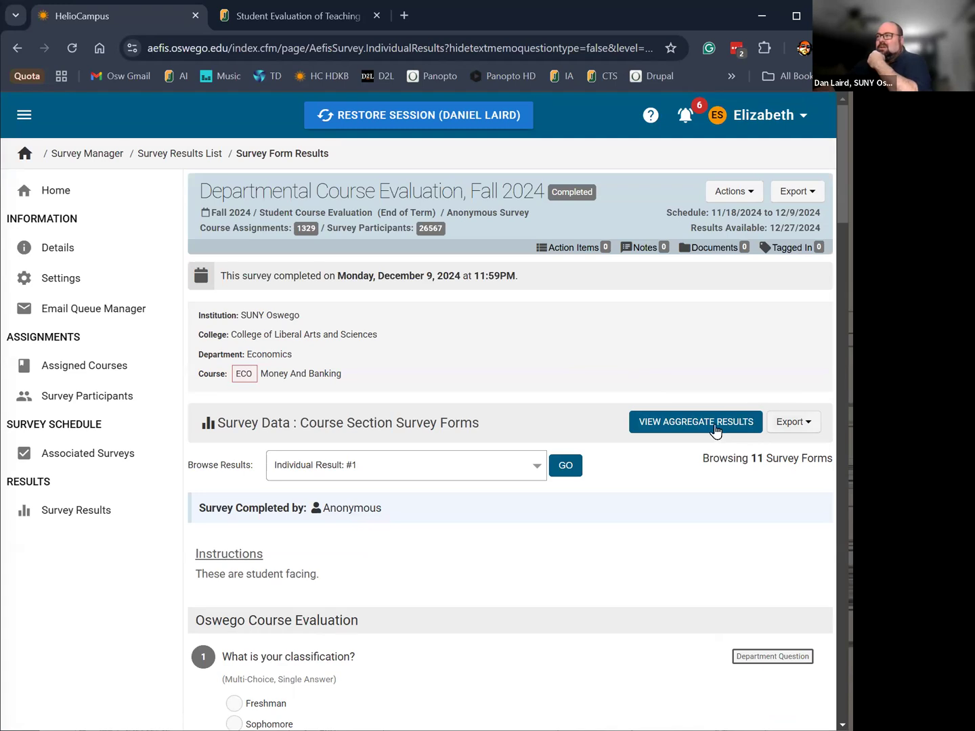
left_click(802, 430)
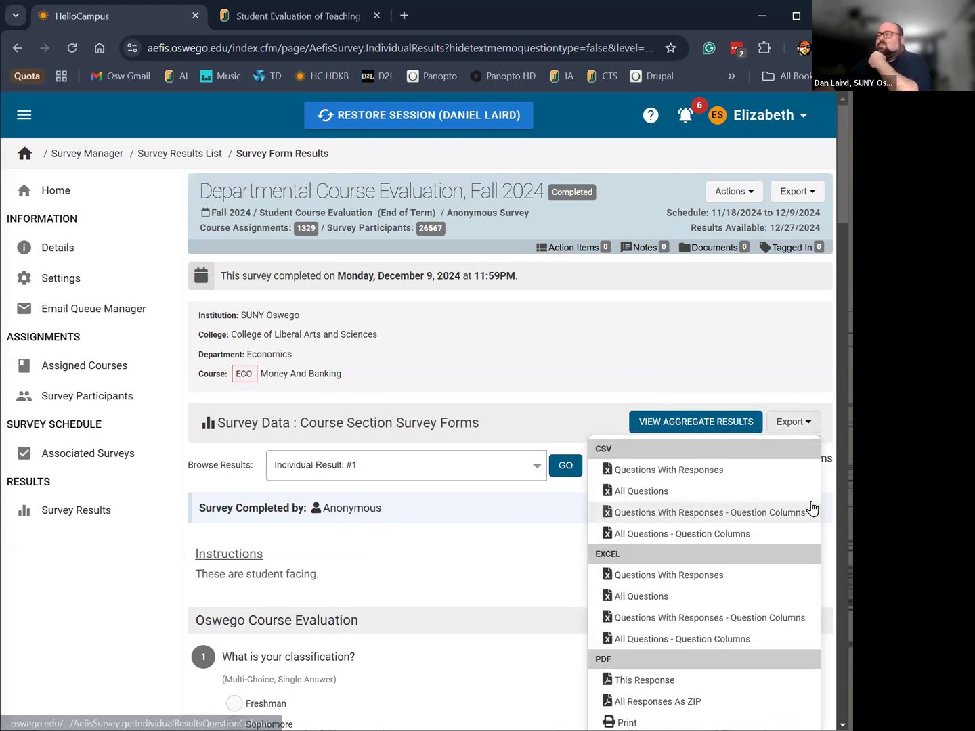
scroll(812, 508, "down", 1)
scroll(813, 508, "down", 1)
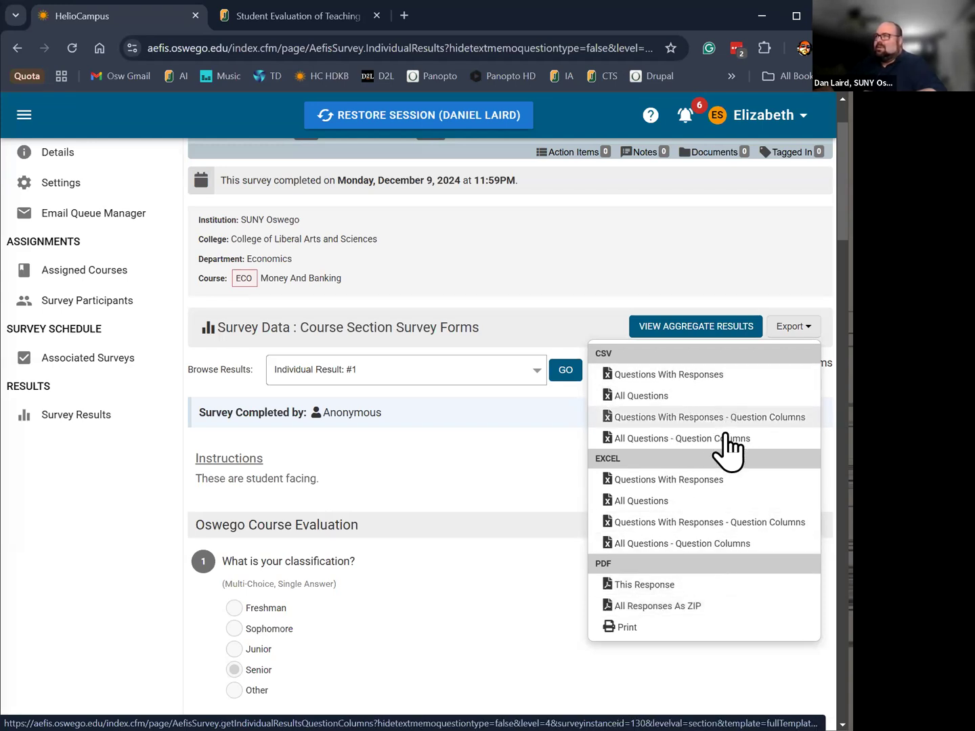
scroll(722, 301, "up", 3)
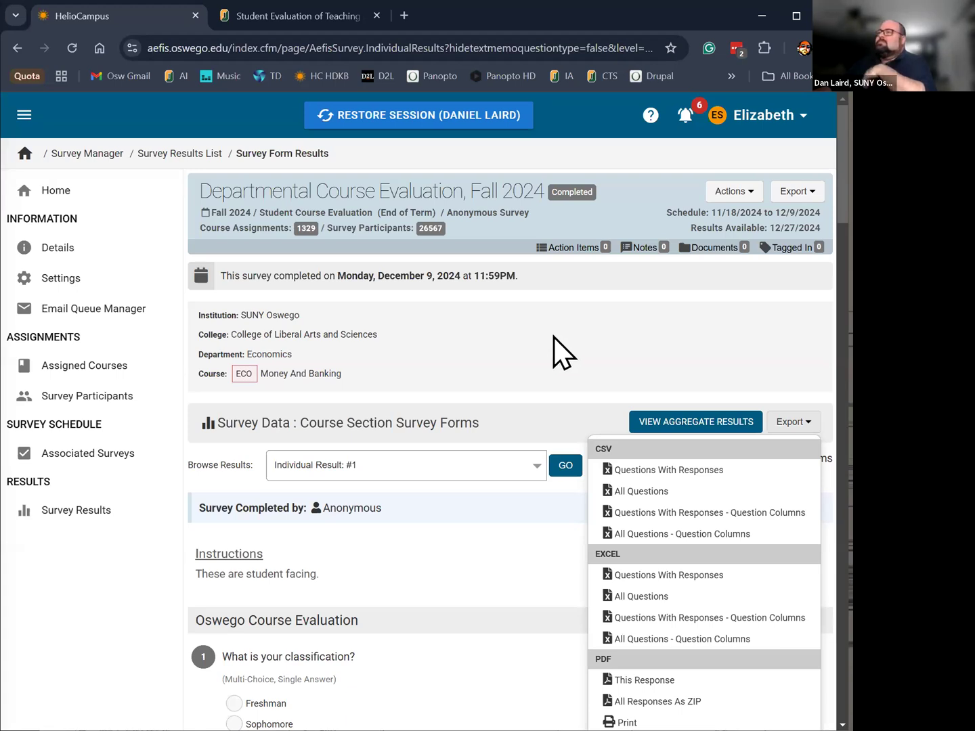
- Return to My Dashboard and open the full Report Library from its Reports section
left_click(16, 103)
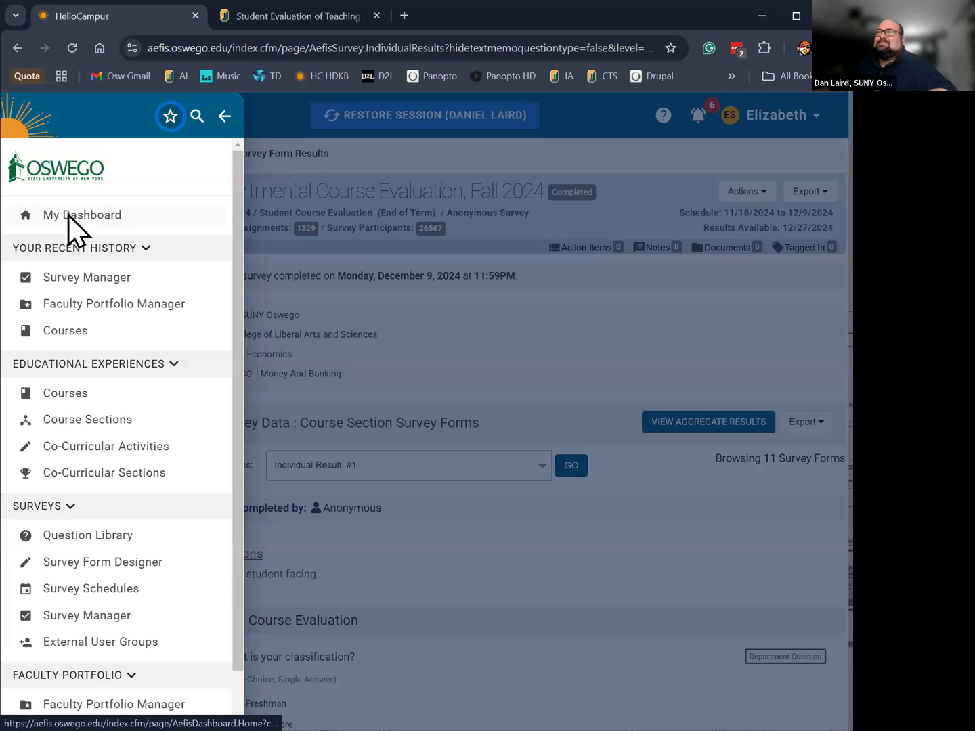
left_click(68, 216)
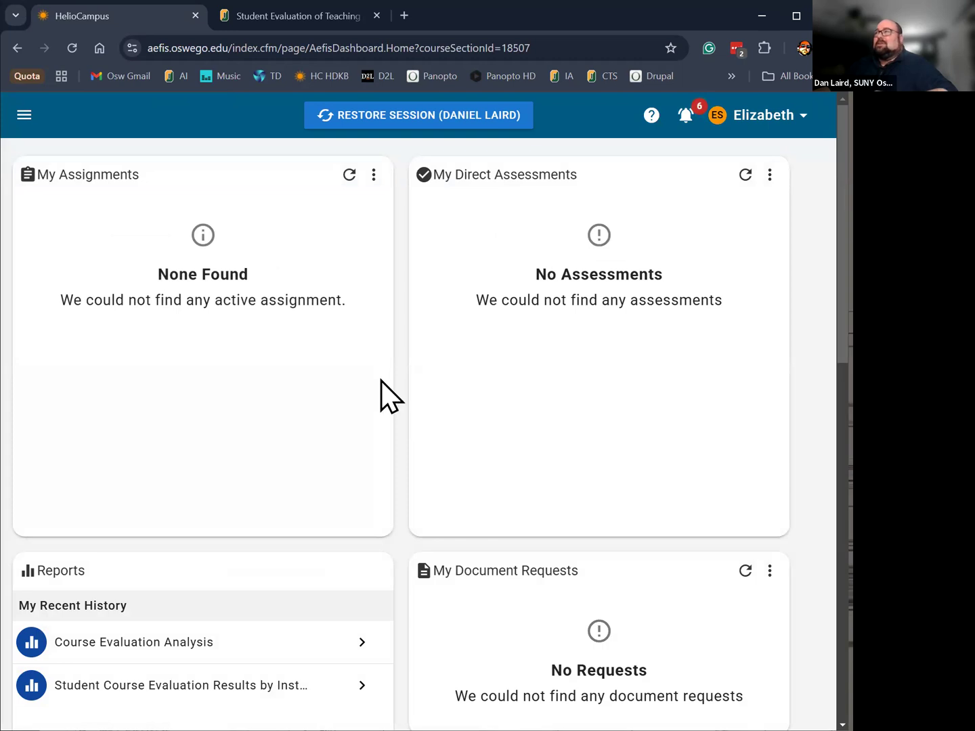
scroll(319, 371, "down", 4)
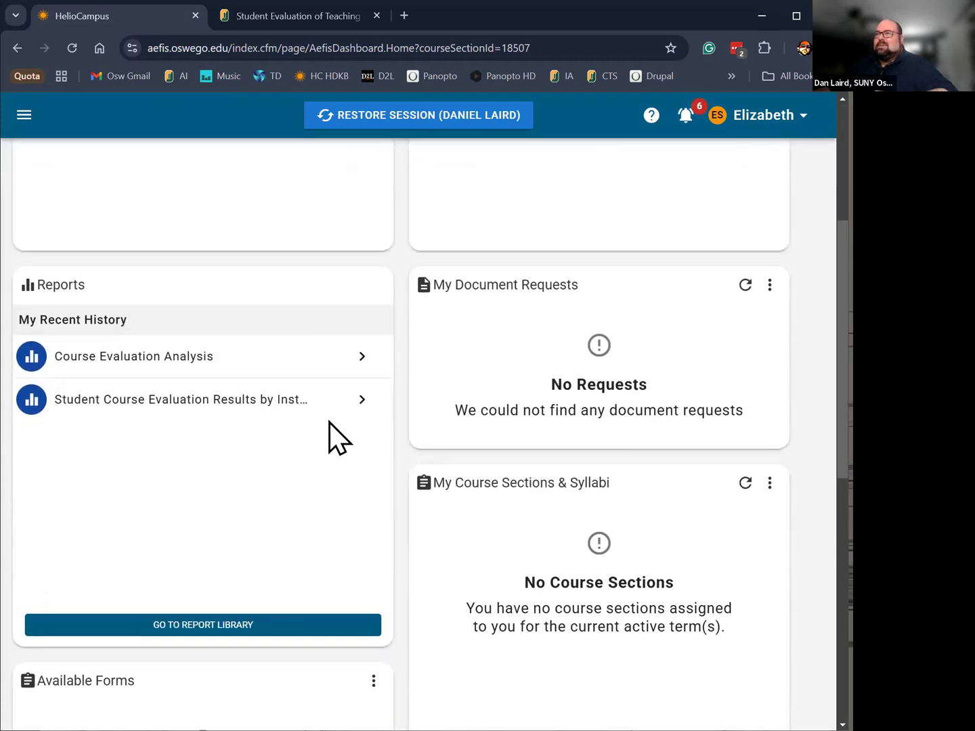
left_click(152, 624)
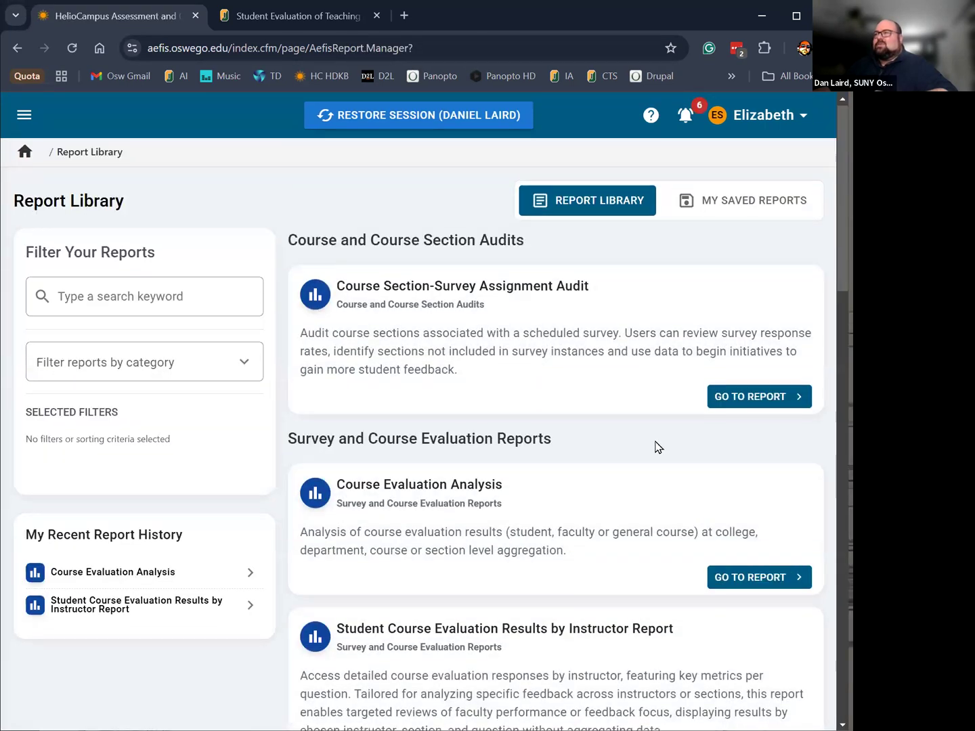
- Look through the Survey and Course Evaluation Reports and open the Student Course Evaluation Results by Instructor Report
scroll(655, 455, "down", 3)
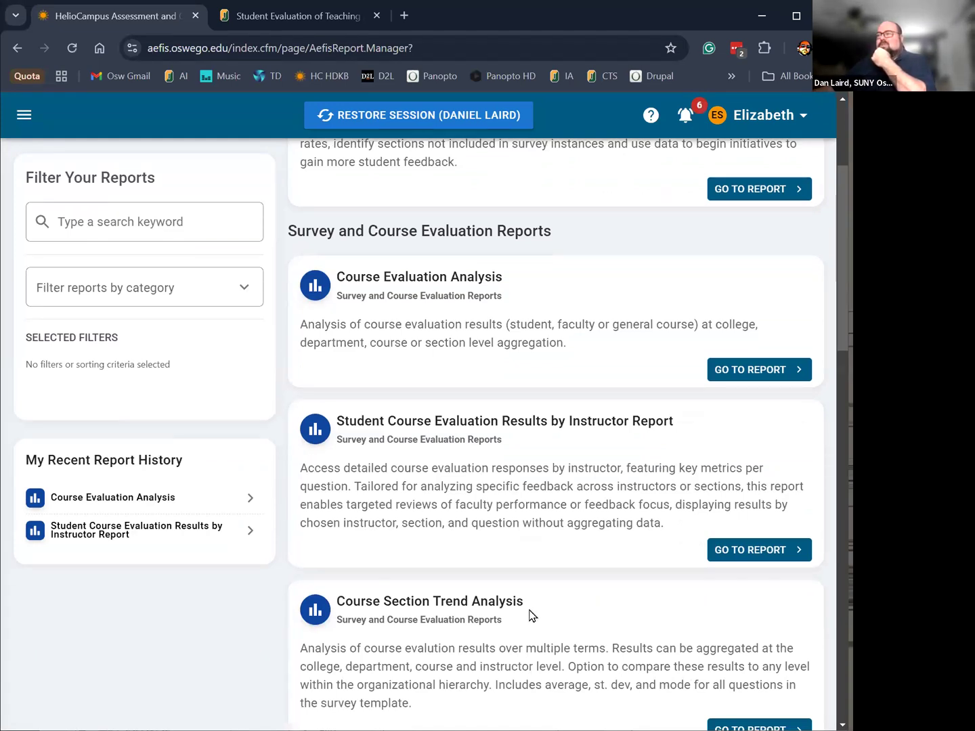
scroll(529, 614, "down", 1)
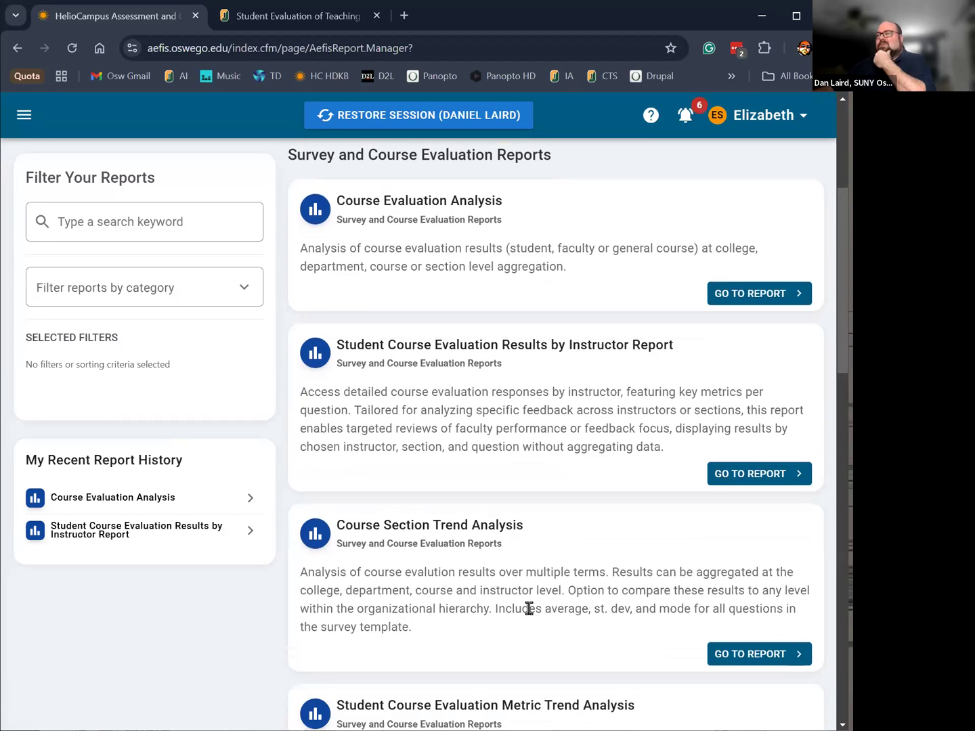
scroll(551, 602, "up", 1)
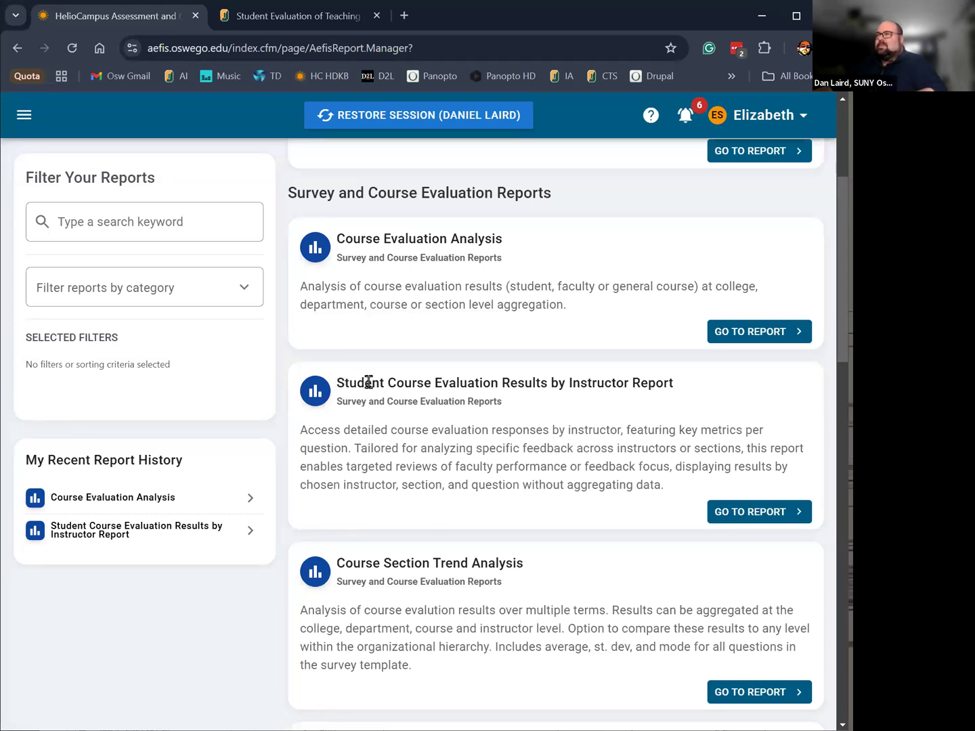
left_click(754, 513)
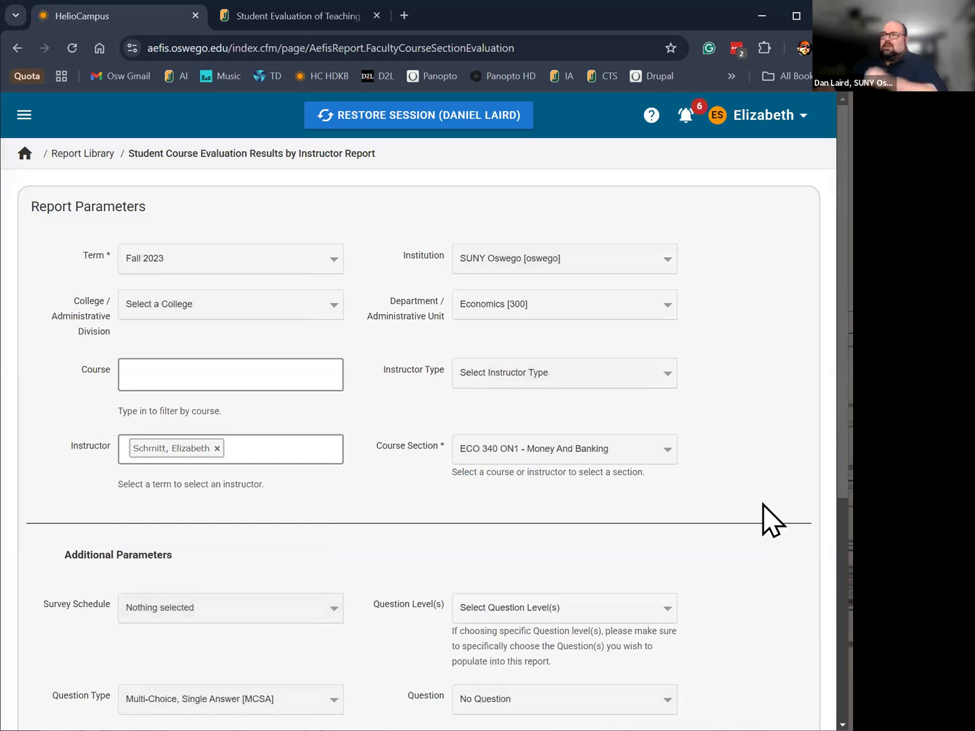
- Set the report's term to Fall 2024 only, leaving Fall 2023 and all other terms unselected
left_click(204, 258)
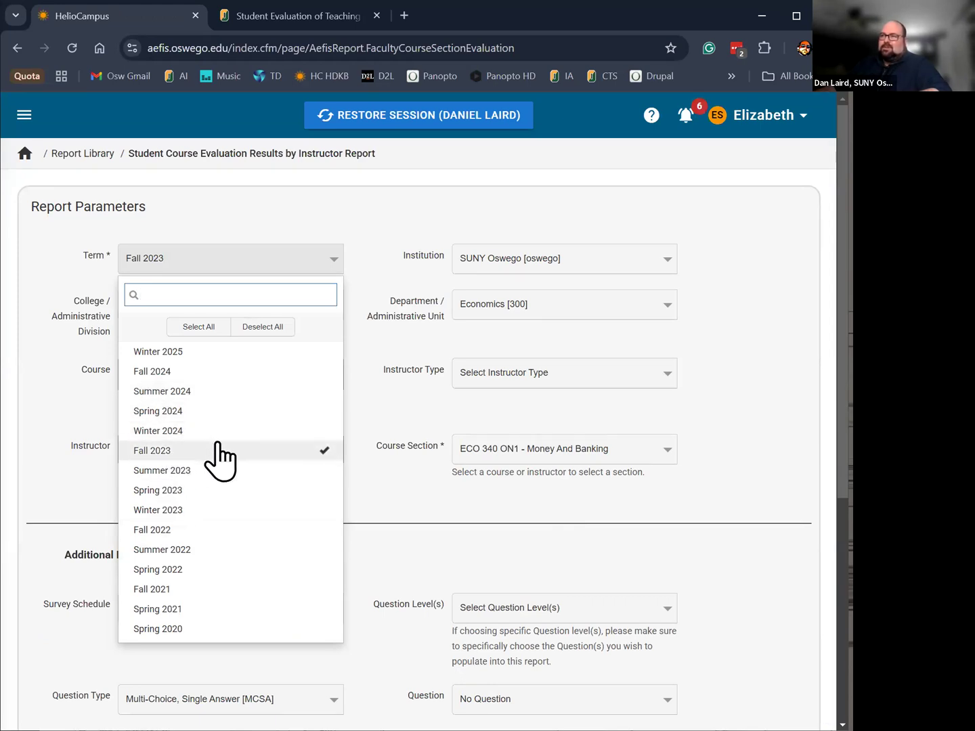
left_click(182, 415)
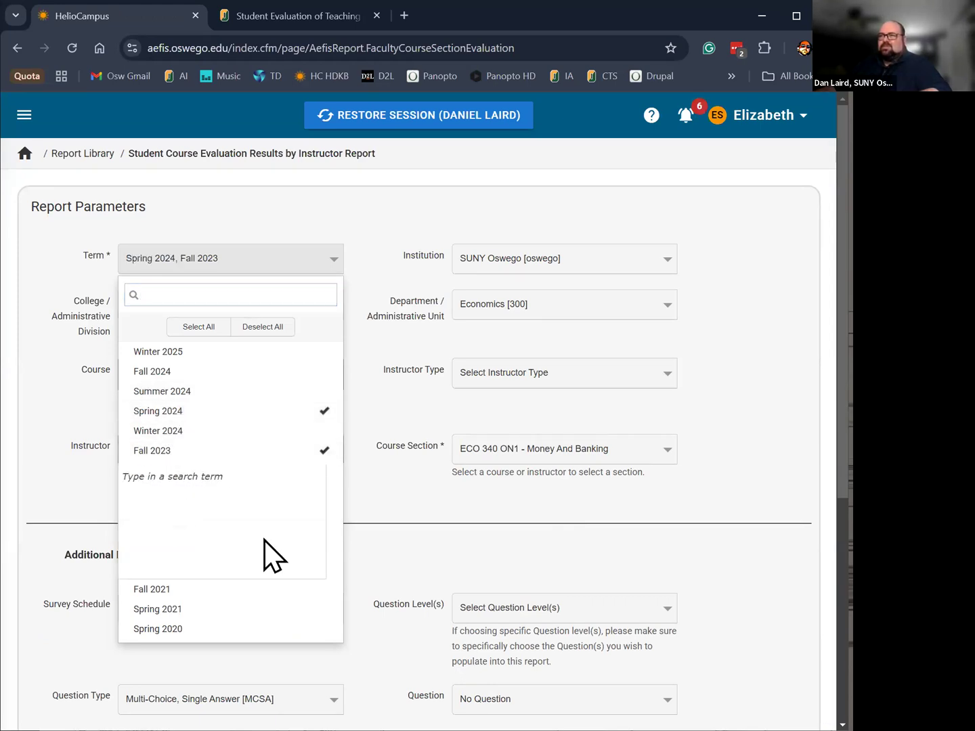
left_click(181, 374)
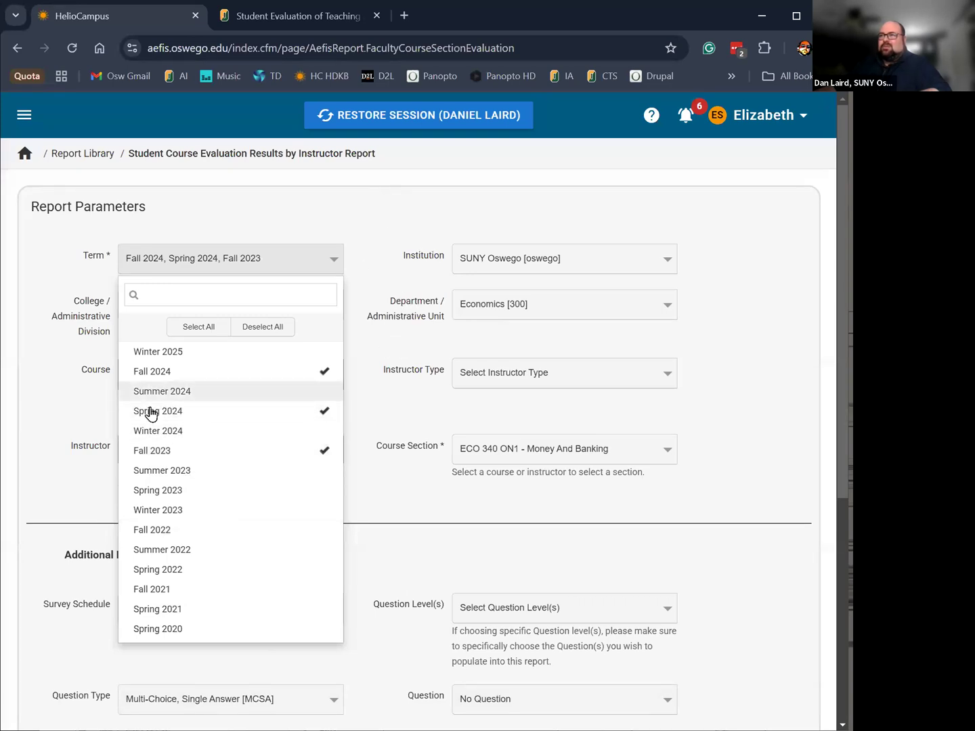
left_click(146, 373)
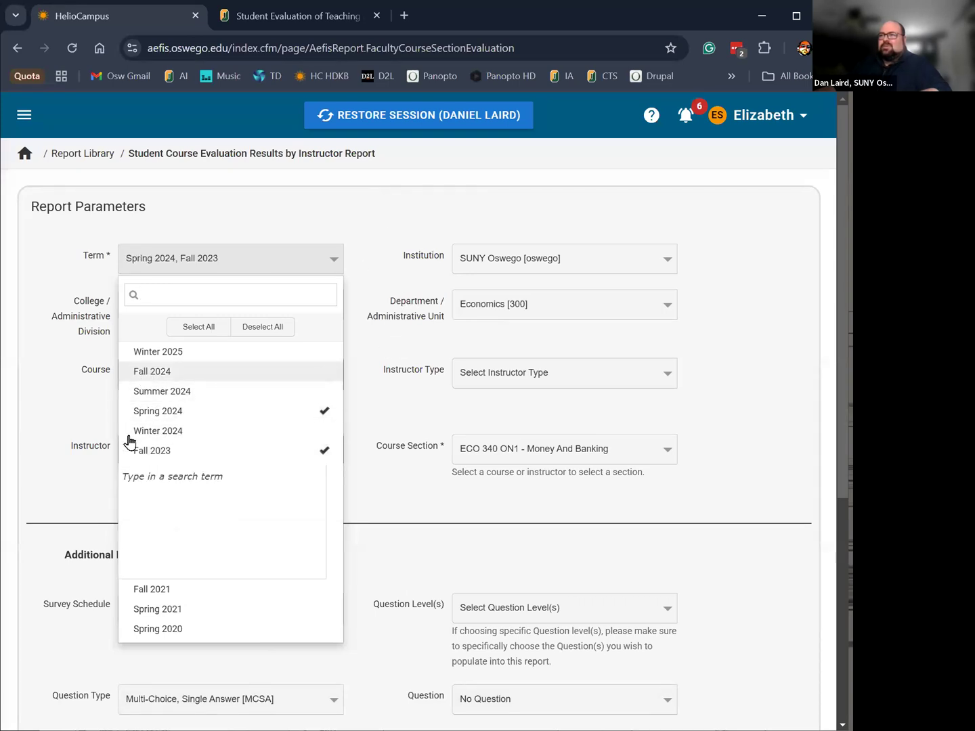
left_click(185, 416)
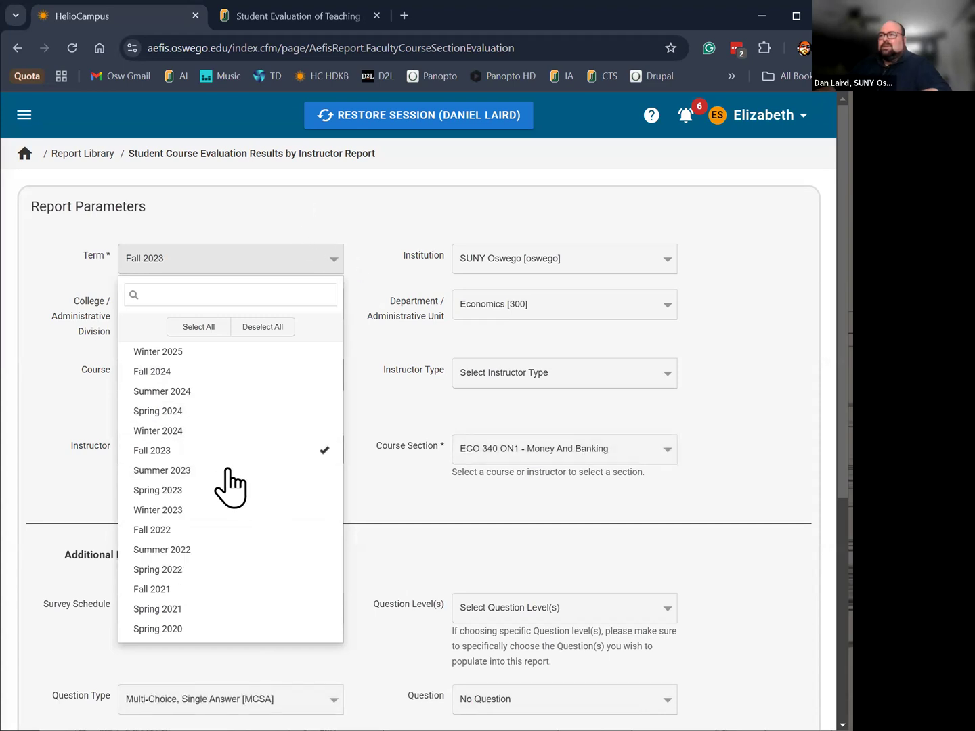
left_click(191, 452)
left_click(153, 372)
left_click(264, 210)
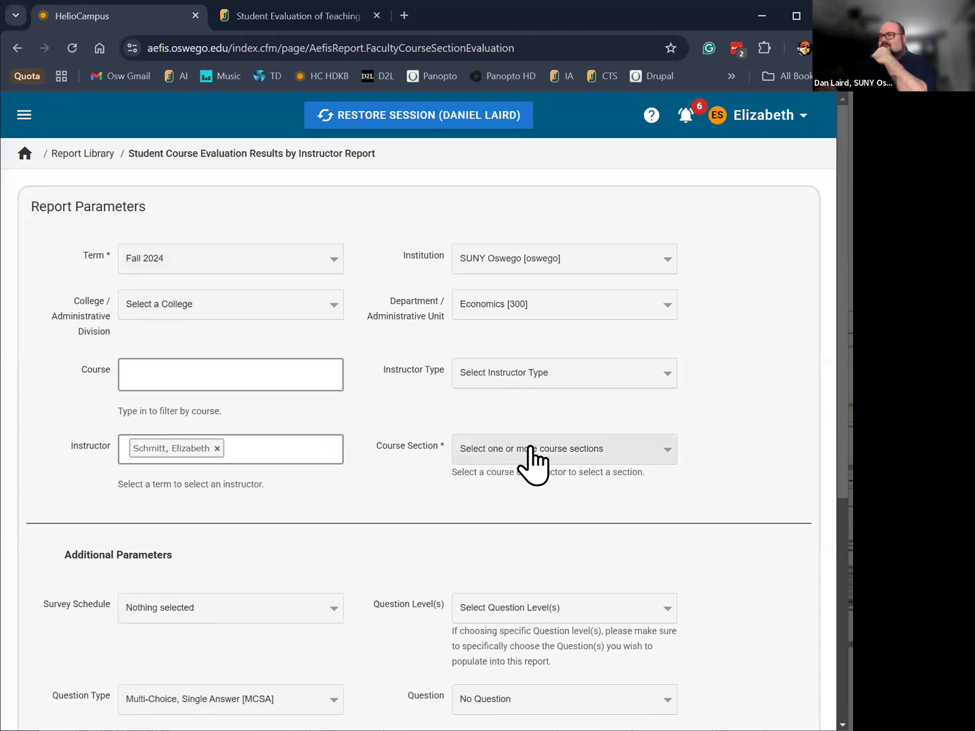
- Select the course section ECO 340 ON1 - Money And Banking, run the report and view its results
left_click(574, 454)
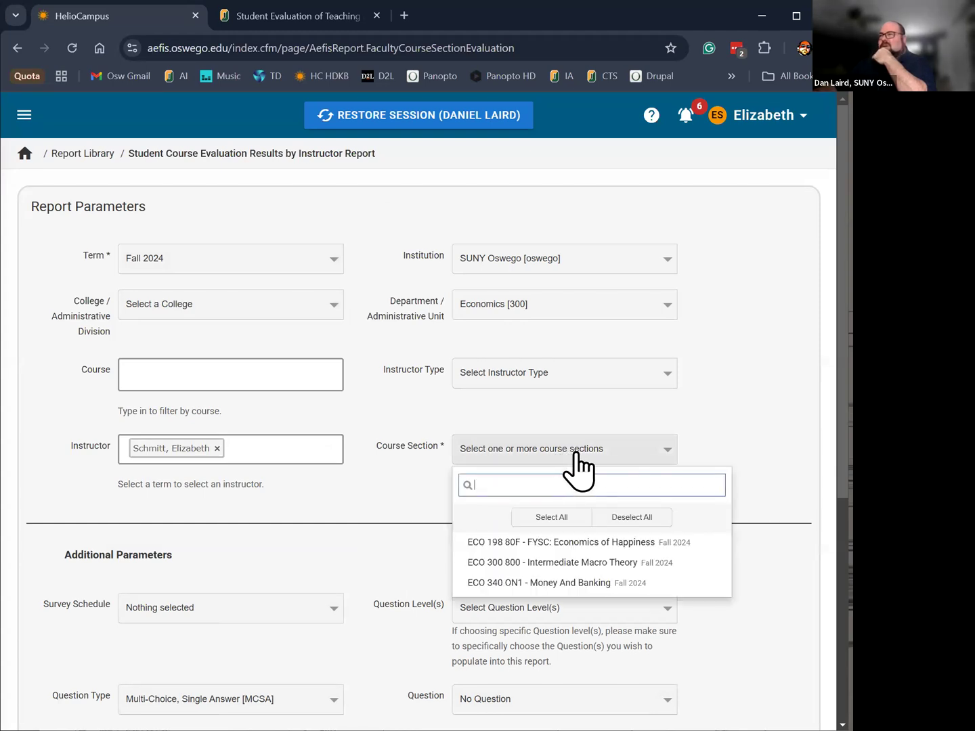
left_click(536, 584)
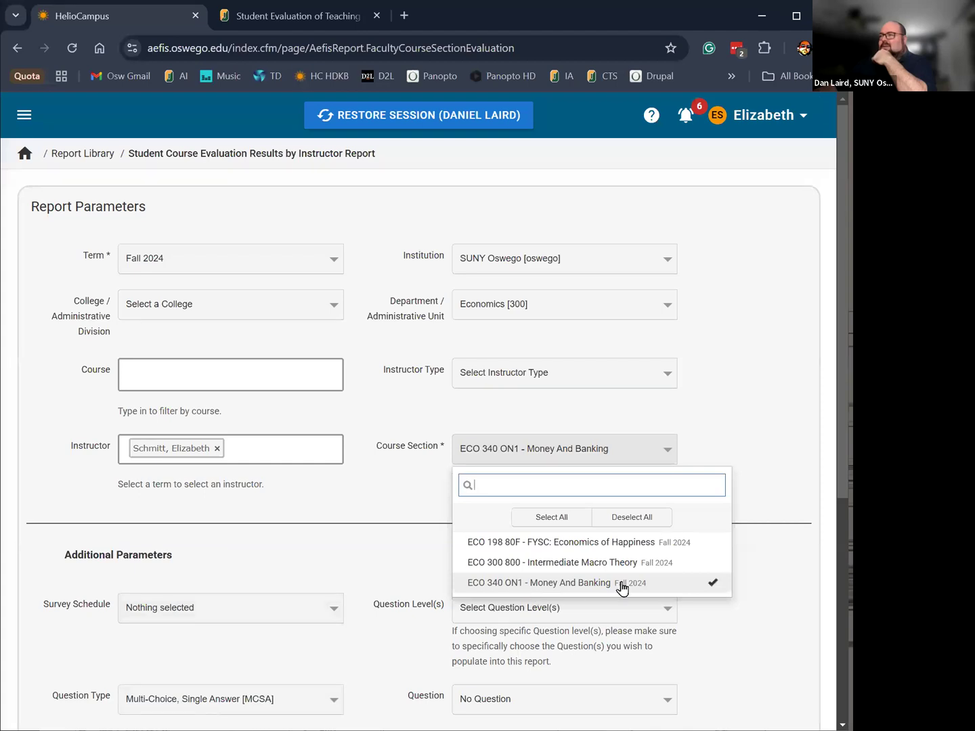
left_click(778, 361)
scroll(759, 416, "down", 2)
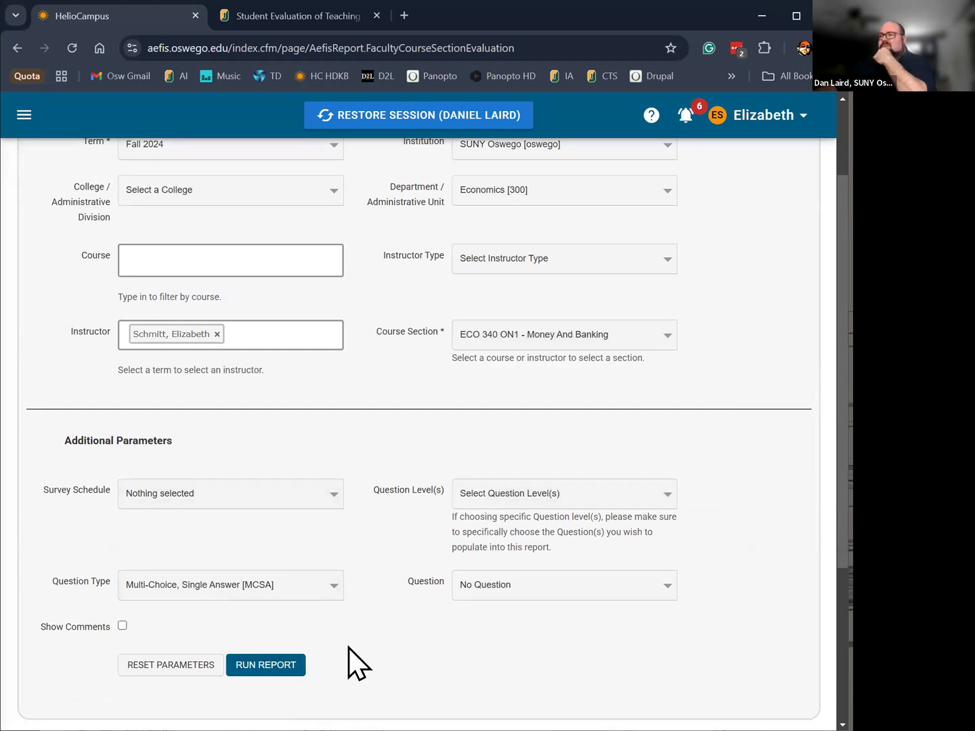
scroll(369, 570, "up", 2)
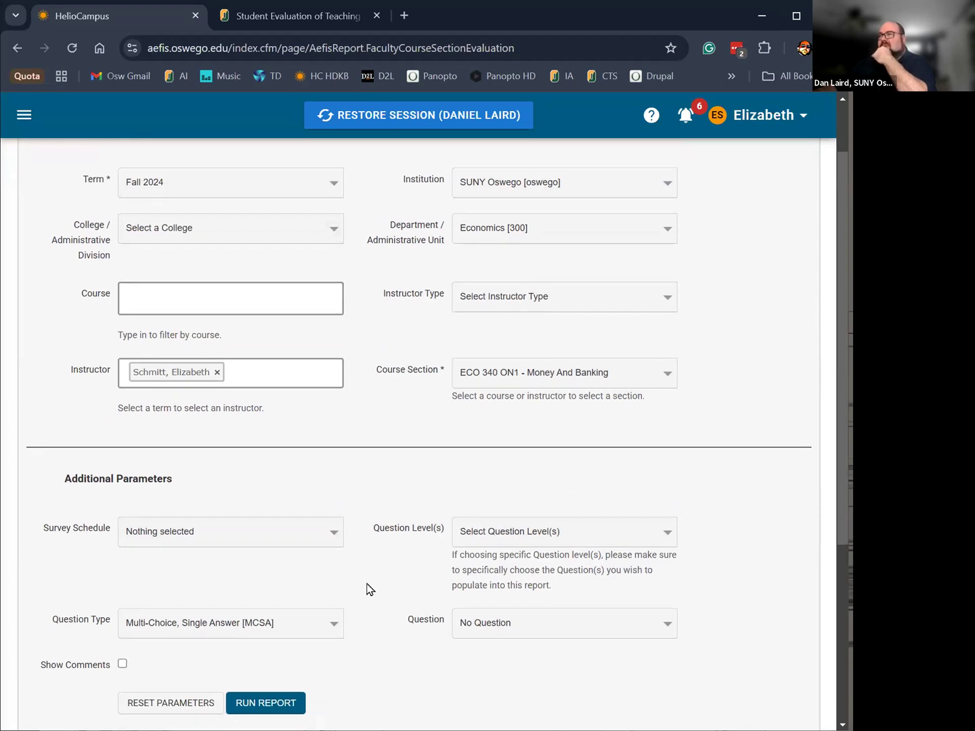
left_click(278, 703)
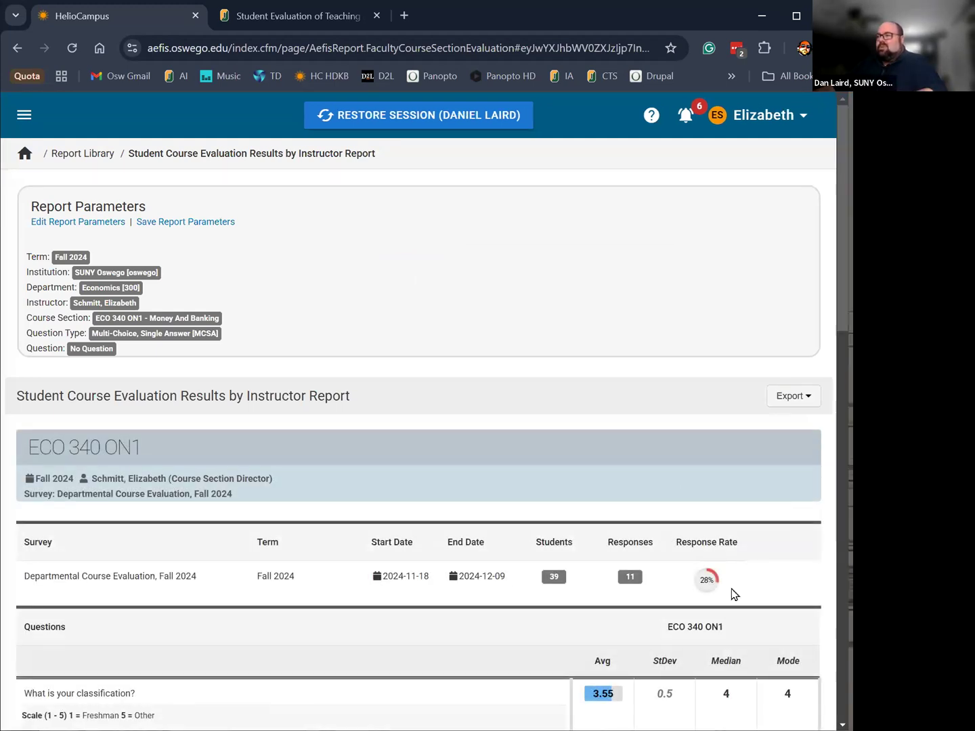
scroll(731, 539, "down", 1)
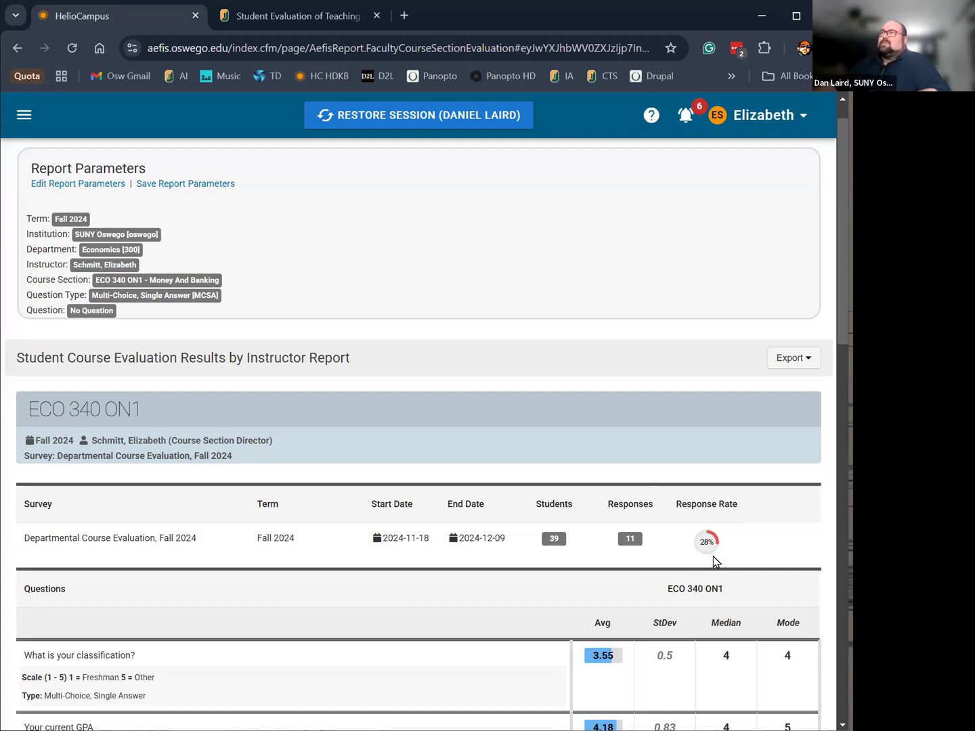
scroll(562, 326, "up", 1)
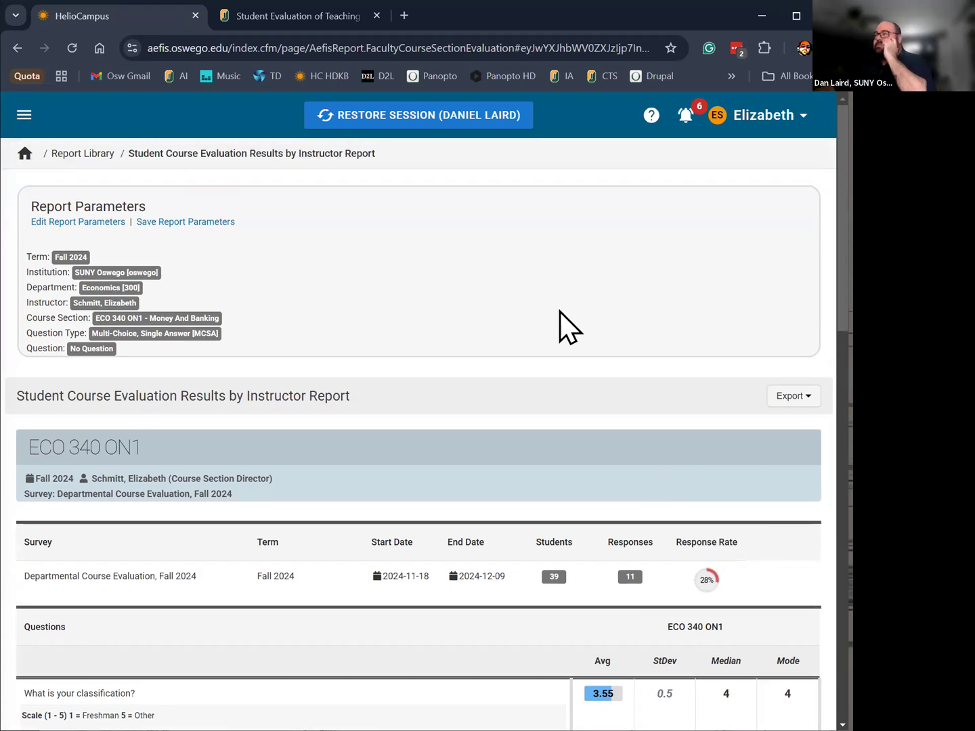
- Go back to the Report Library and reopen the parameters of the Student Course Evaluation Results by Instructor Report
key("alt+Left")
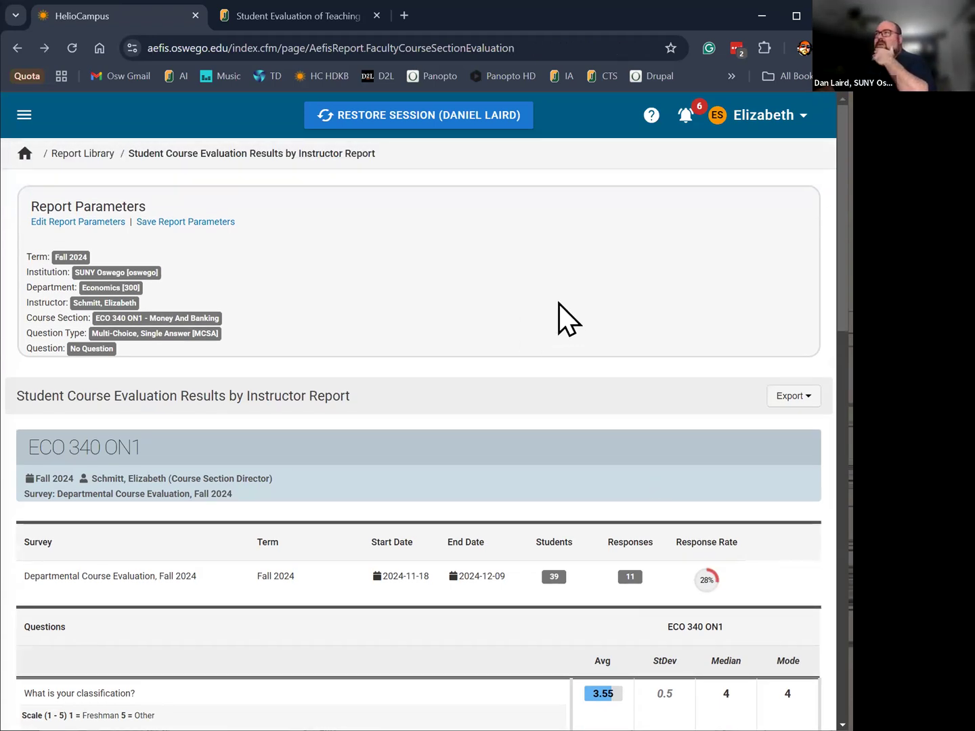
left_click(70, 156)
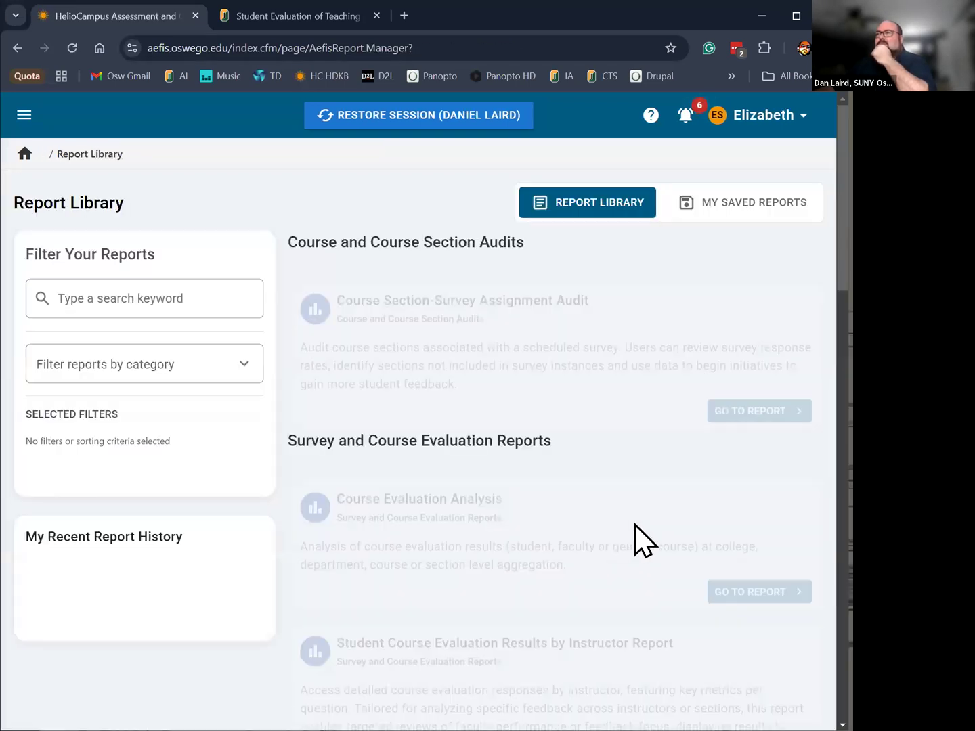
scroll(738, 630, "down", 1)
left_click(766, 681)
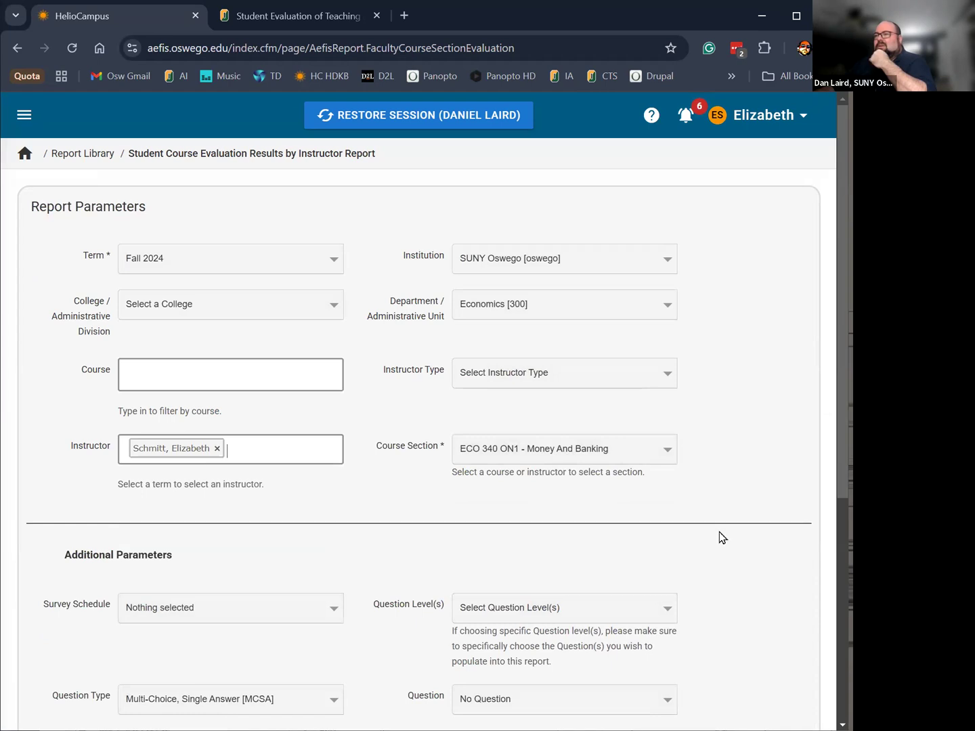
- Look through the report's additional parameters, including the question type, question, question level and survey schedule options
scroll(722, 538, "down", 1)
left_click(312, 611)
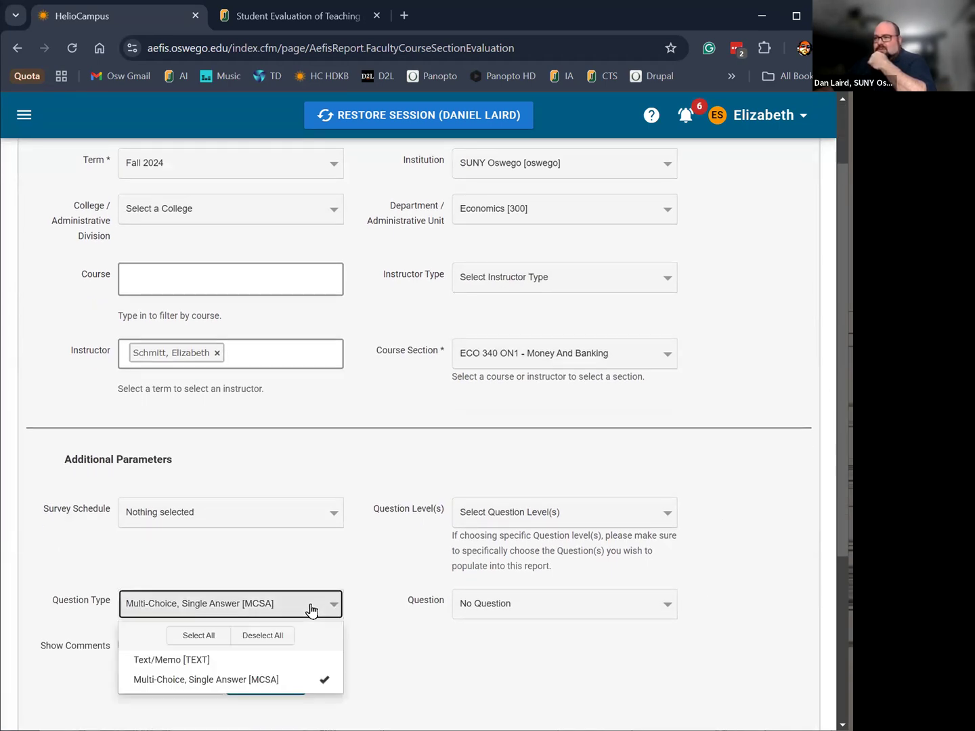
left_click(505, 613)
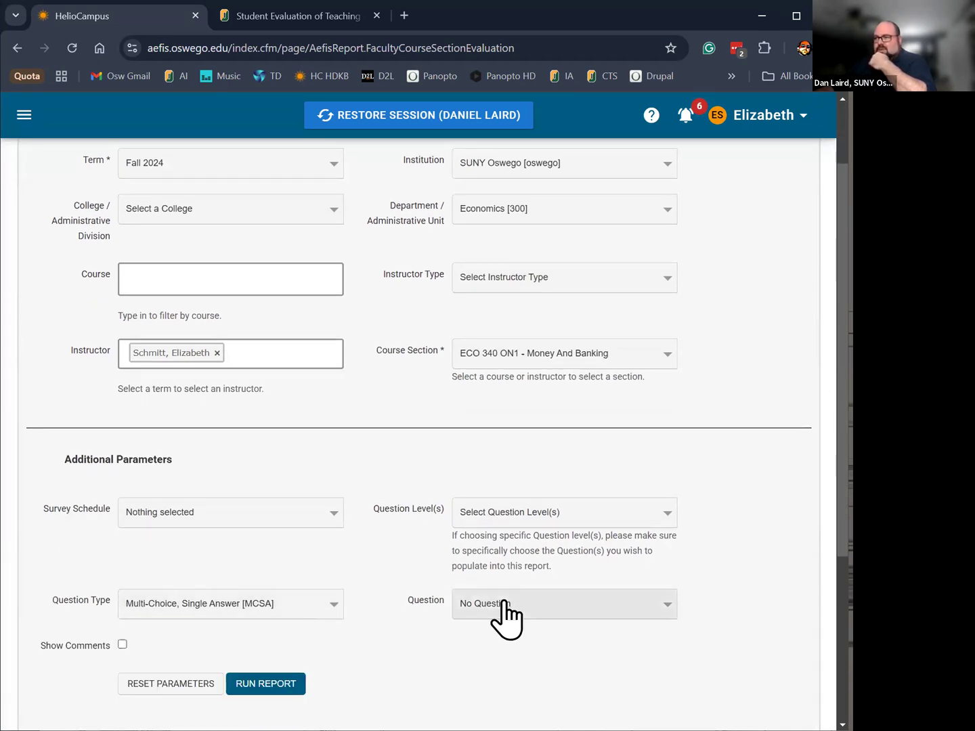
left_click(616, 521)
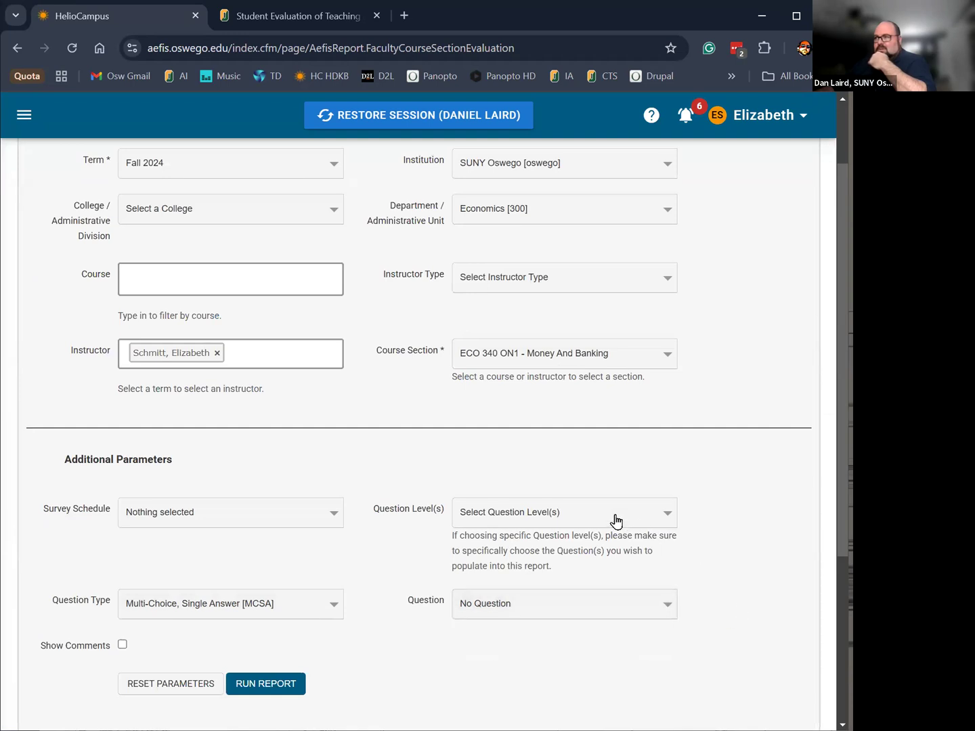
left_click(193, 527)
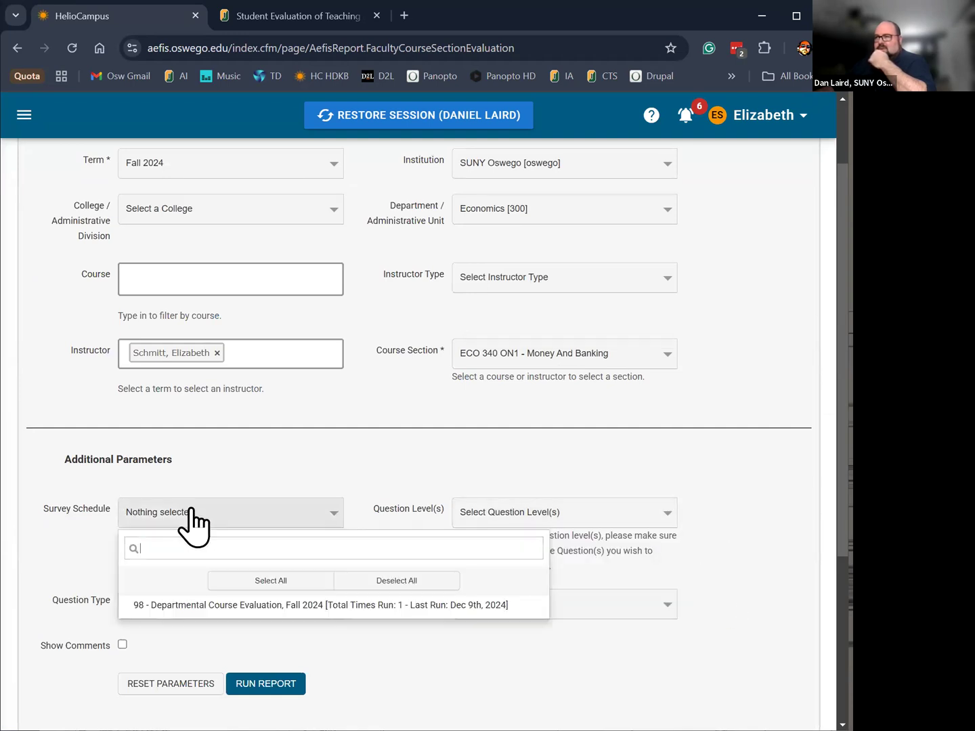
left_click(339, 466)
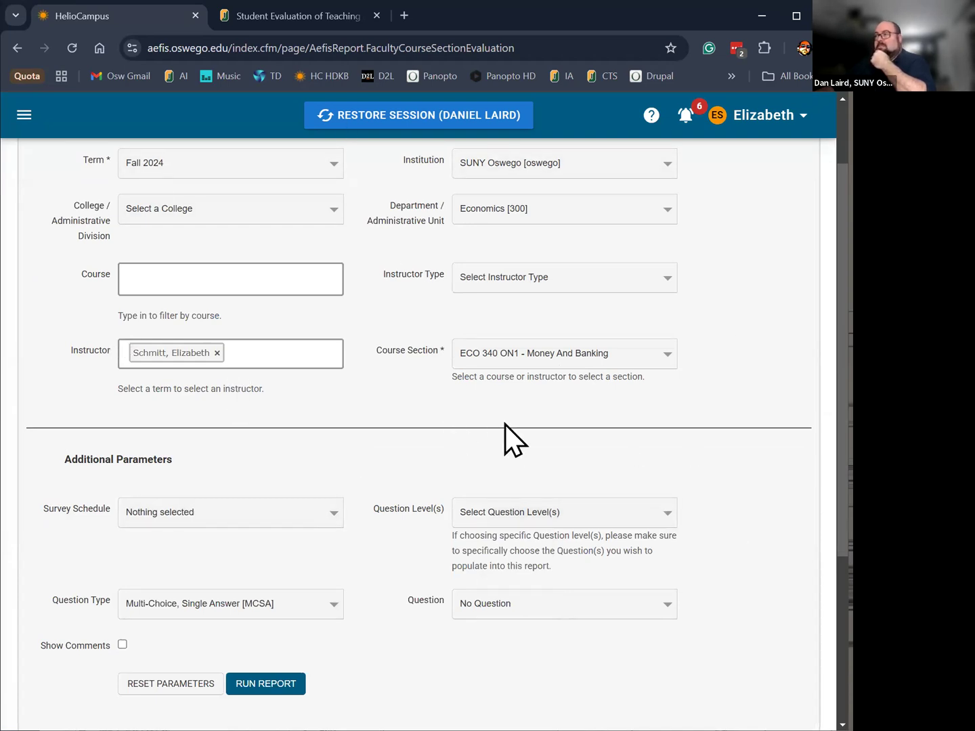
scroll(747, 545, "up", 2)
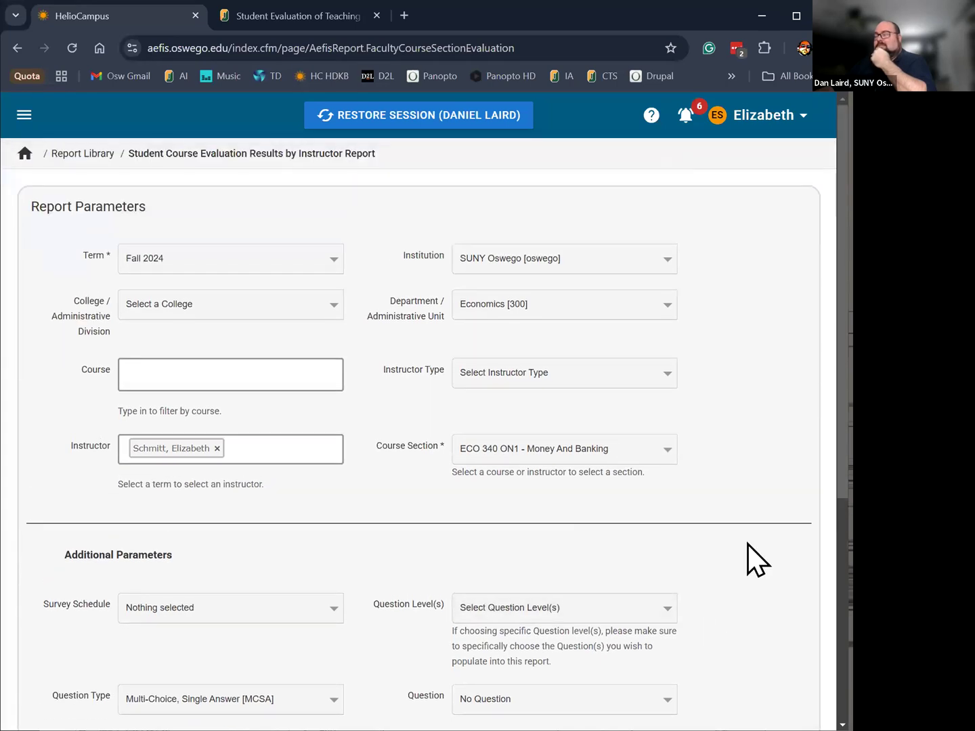
scroll(747, 544, "down", 1)
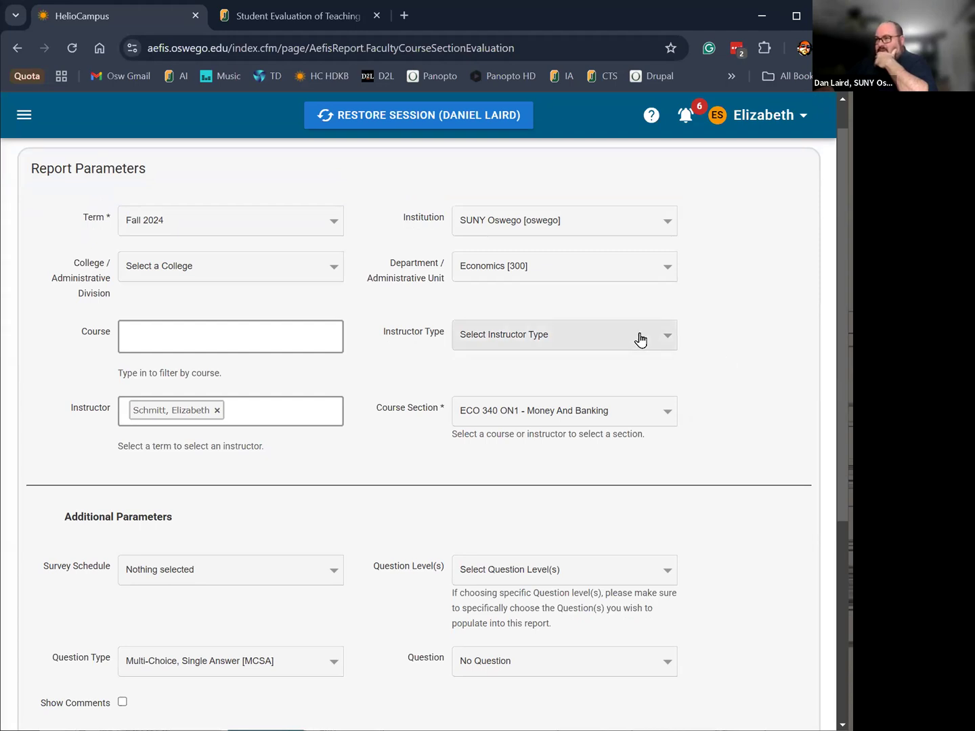
scroll(713, 410, "down", 5)
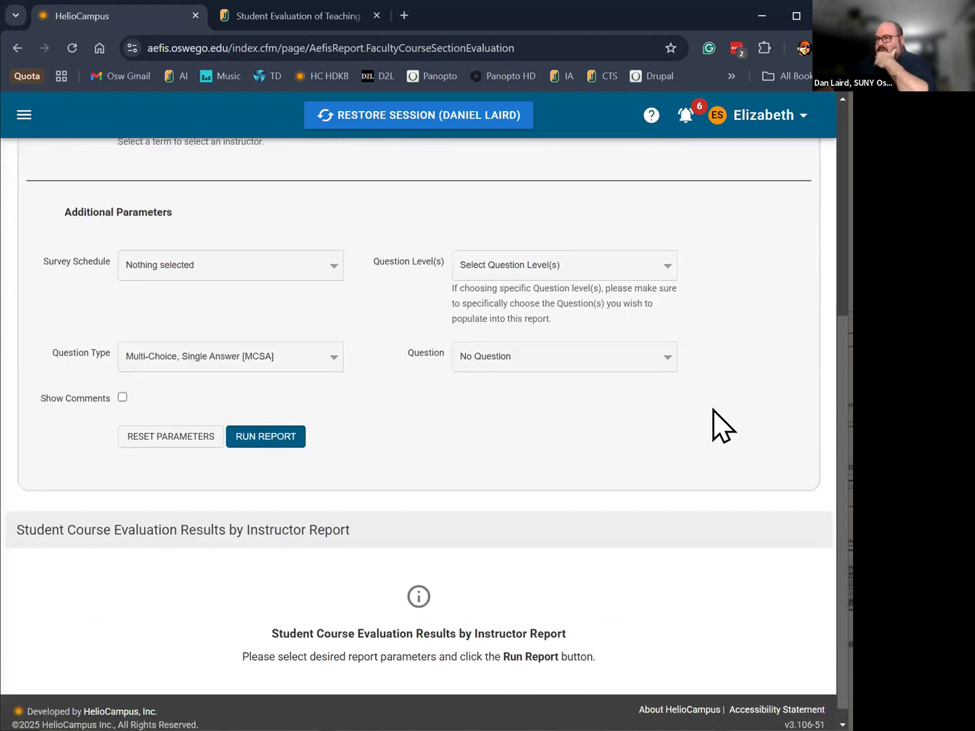
scroll(713, 411, "up", 3)
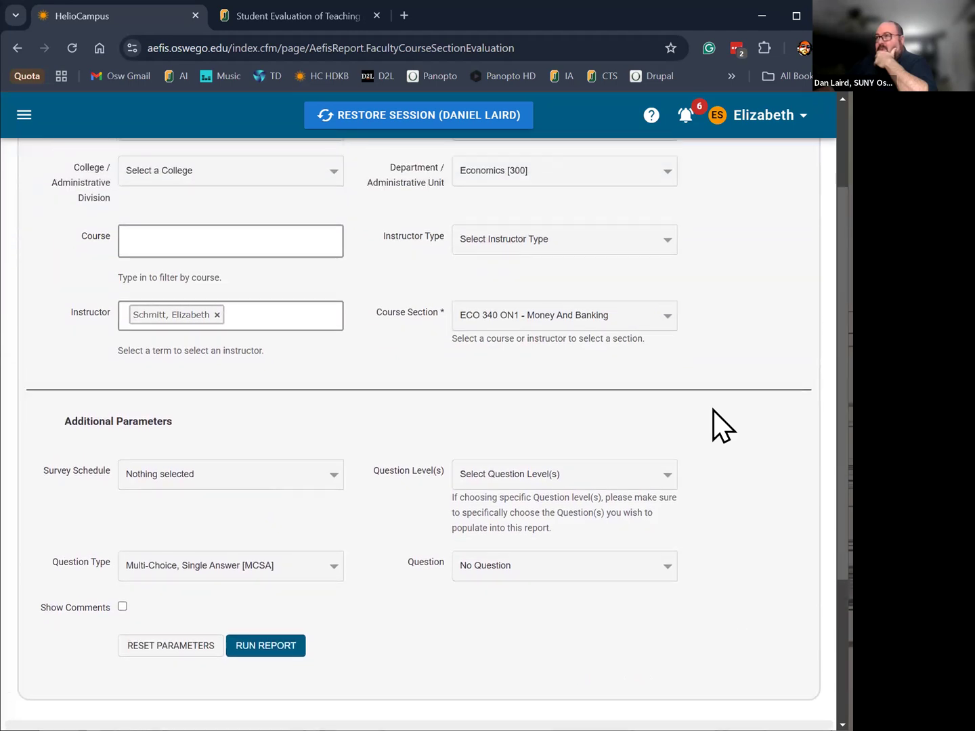
scroll(713, 410, "up", 3)
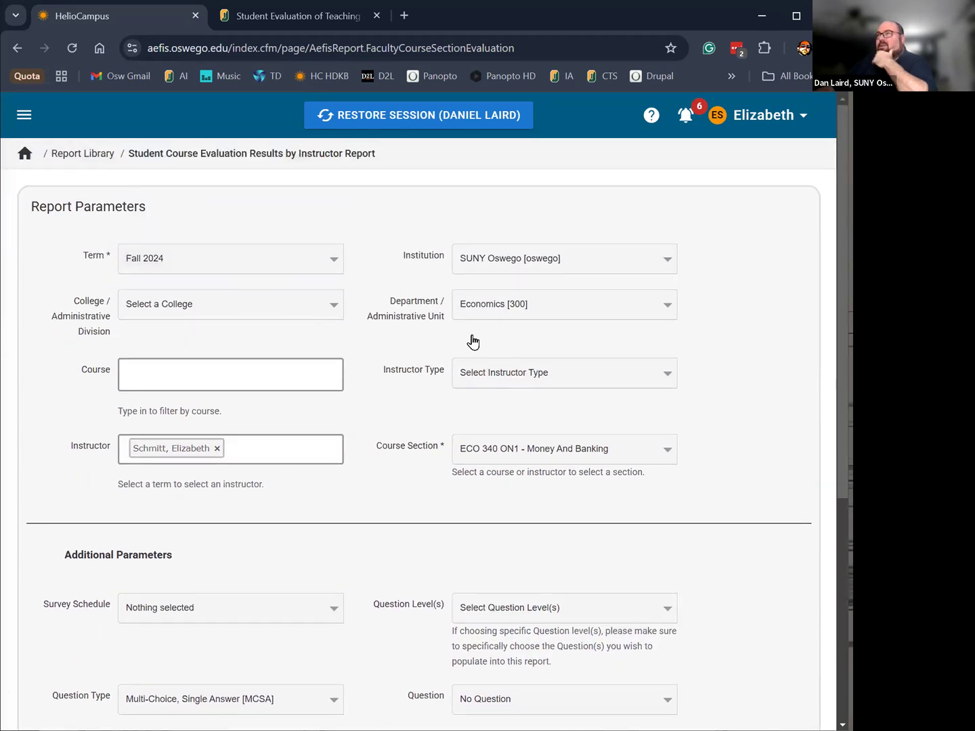
- Return to the Report Library and open the Course Evaluation Analysis report
left_click(82, 155)
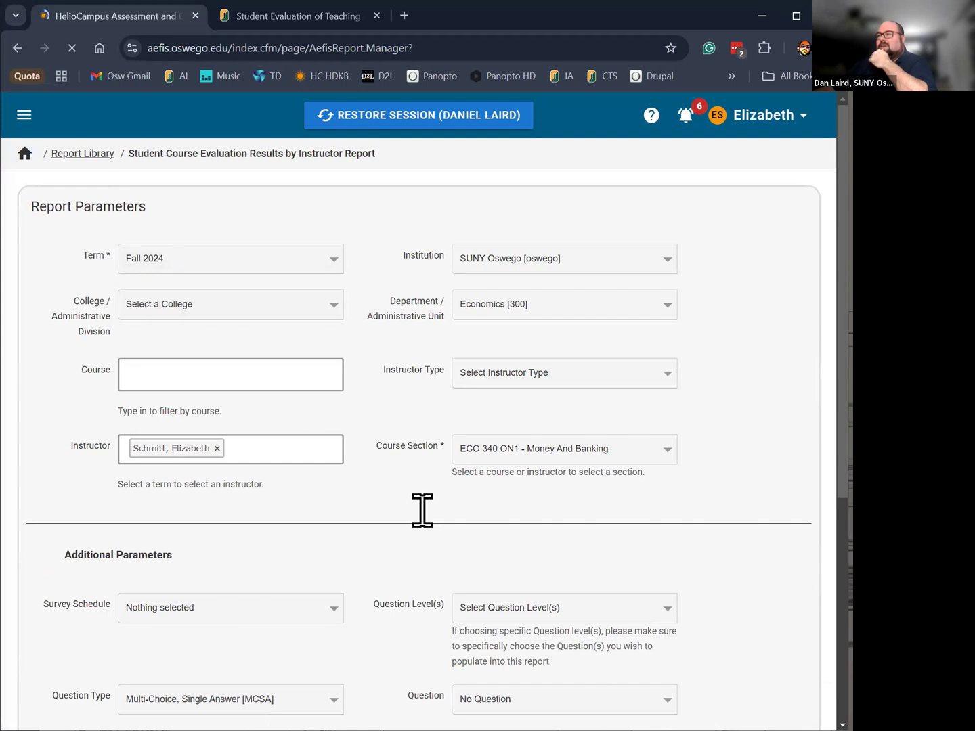
scroll(642, 535, "down", 1)
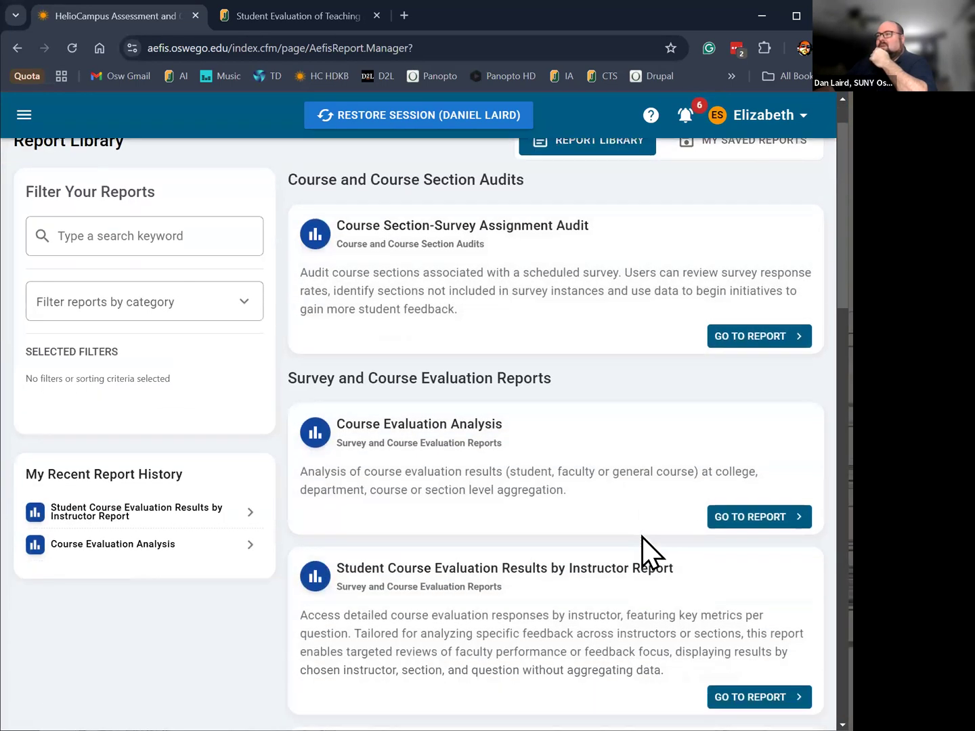
scroll(643, 537, "down", 1)
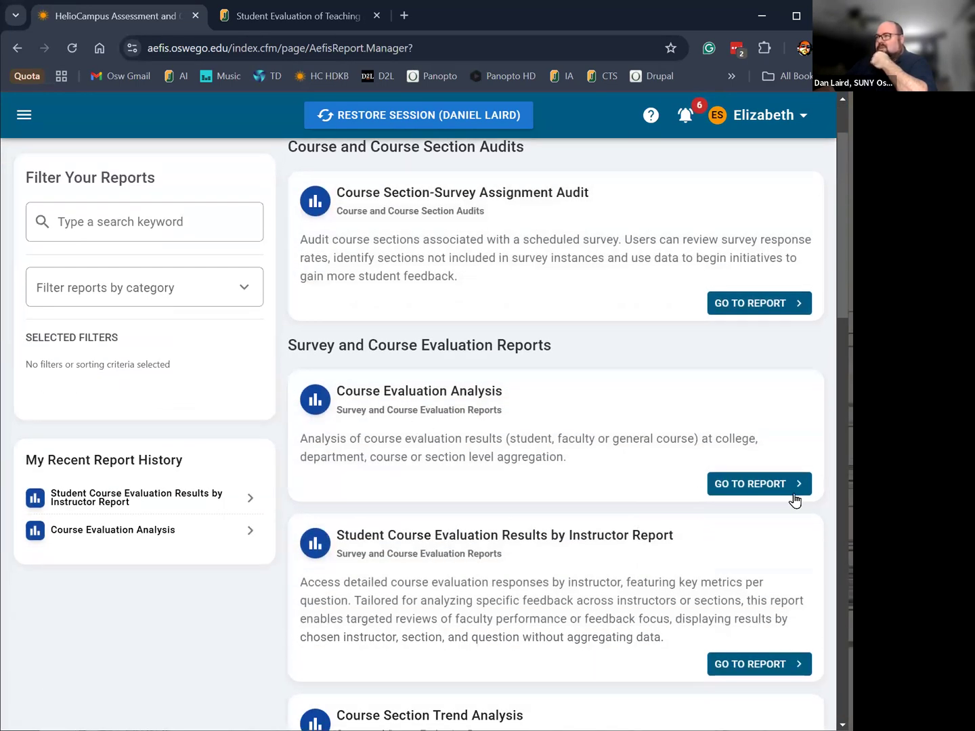
left_click(771, 489)
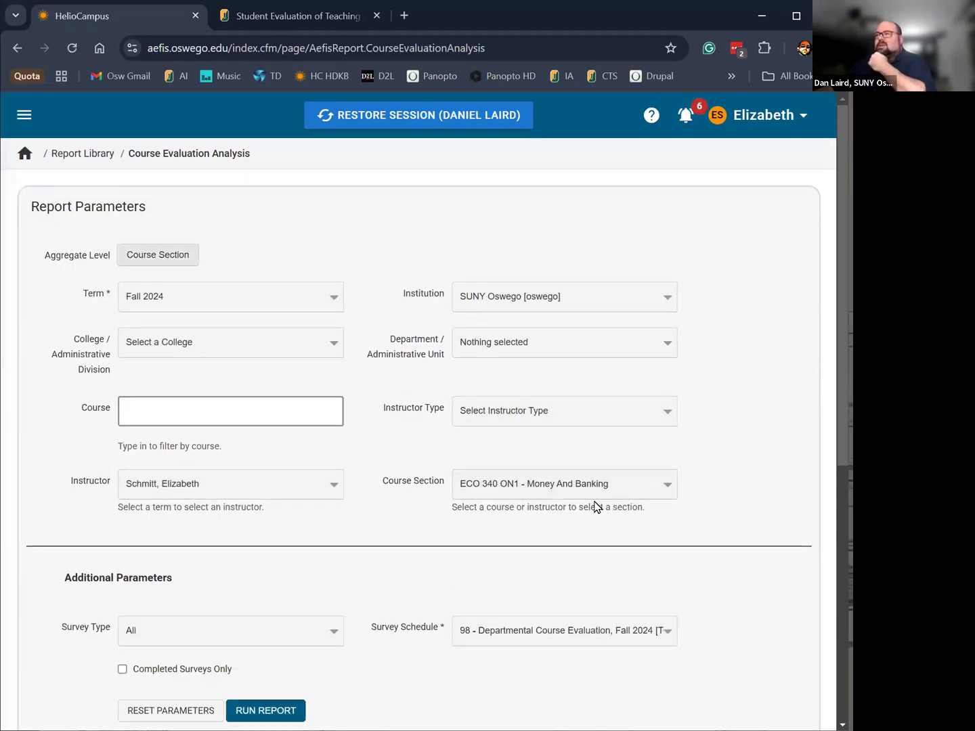
- Run the Course Evaluation Analysis for ECO 340 ON1 - Money And Banking with survey type All, and open the section's results
scroll(355, 668, "down", 1)
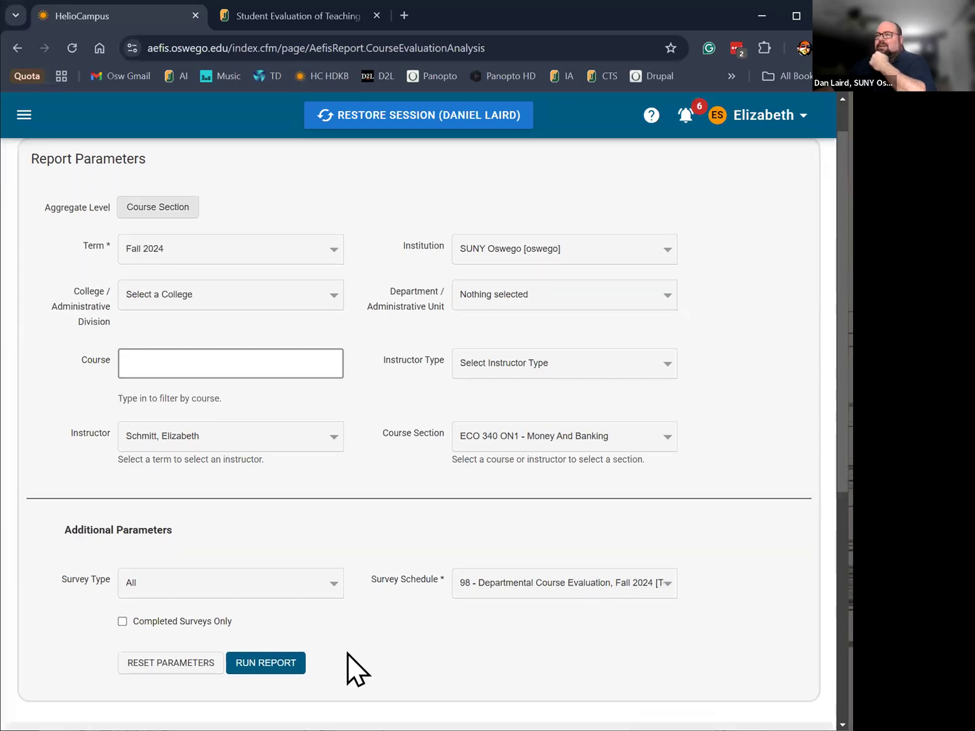
left_click(278, 587)
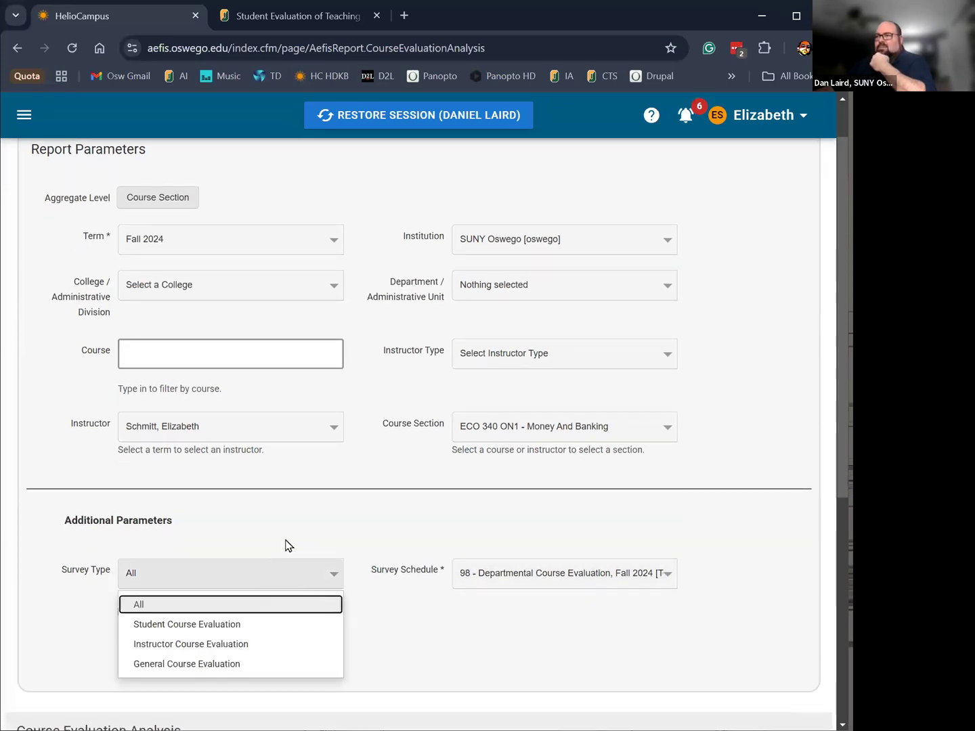
left_click(337, 528)
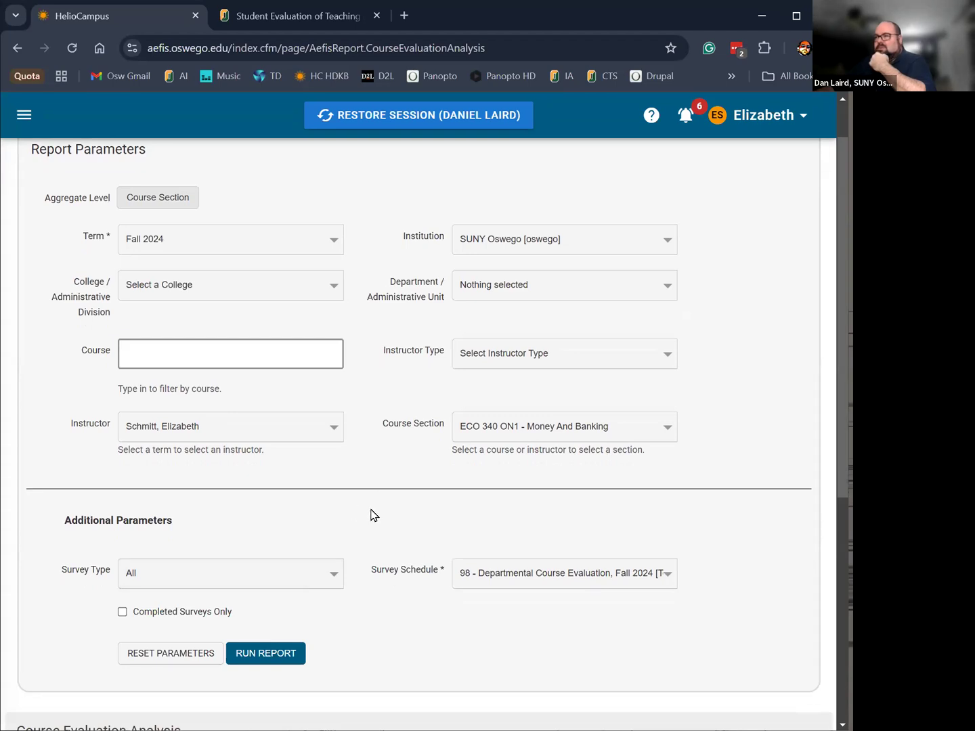
left_click(283, 654)
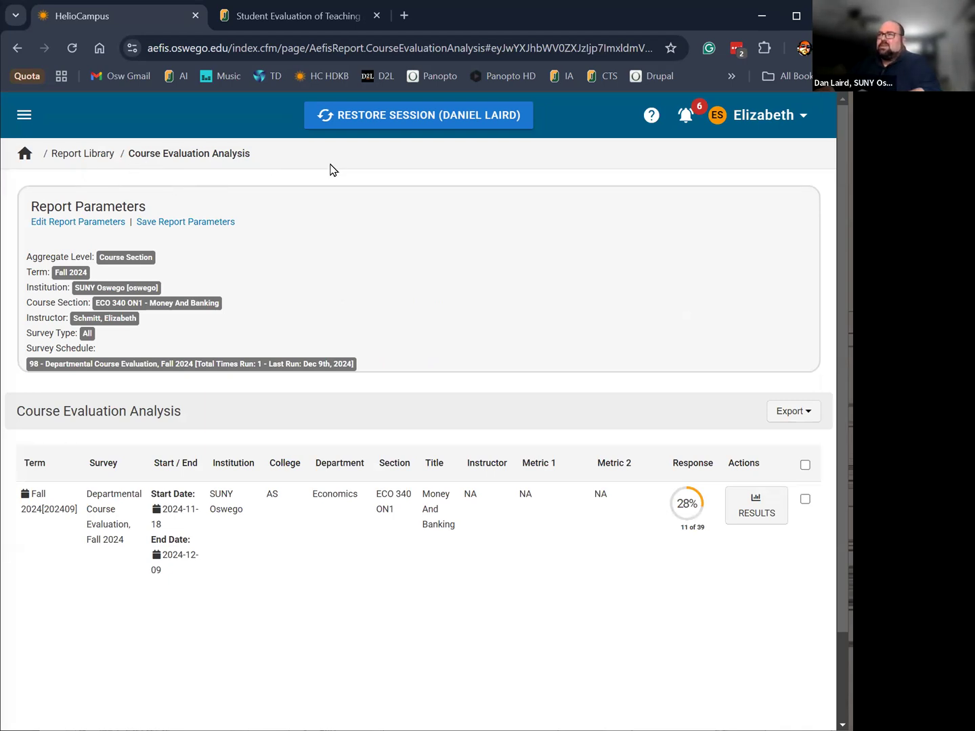
left_click(752, 507)
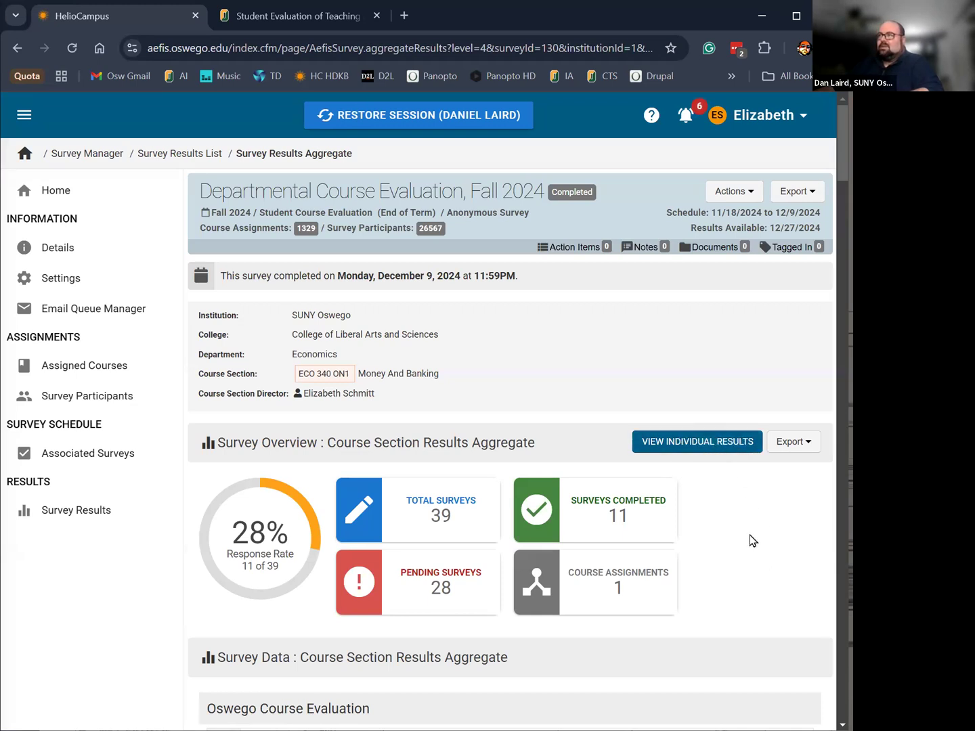
- Go back from the section results to the Report Library and reopen the parameters of the Course Evaluation Analysis report
left_click(12, 45)
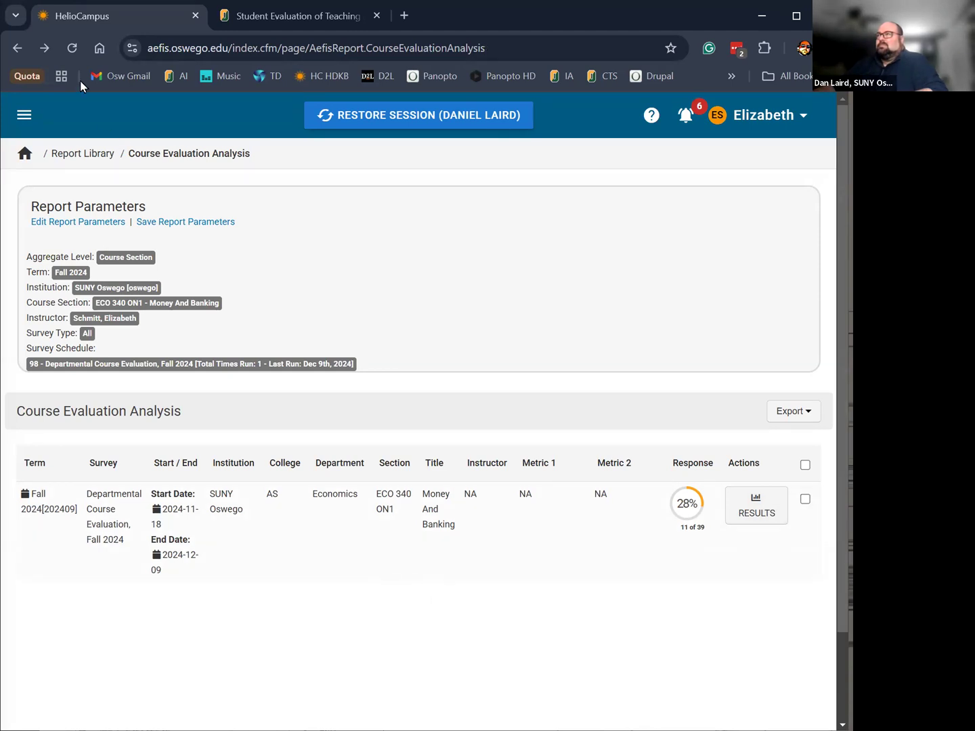
left_click(73, 145)
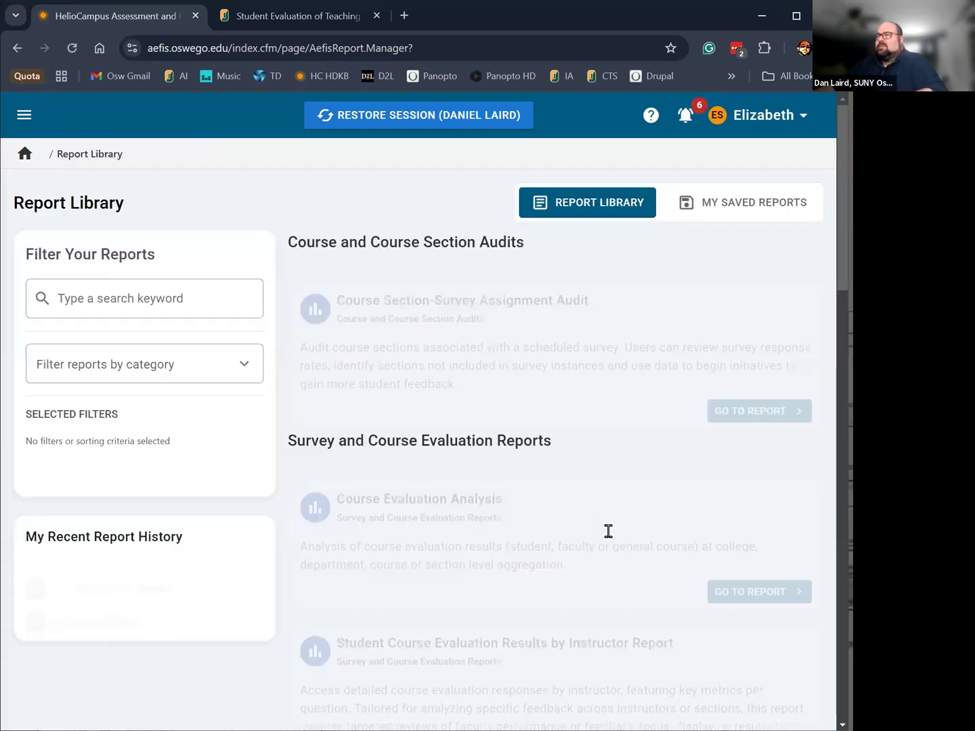
scroll(723, 559, "down", 1)
left_click(753, 546)
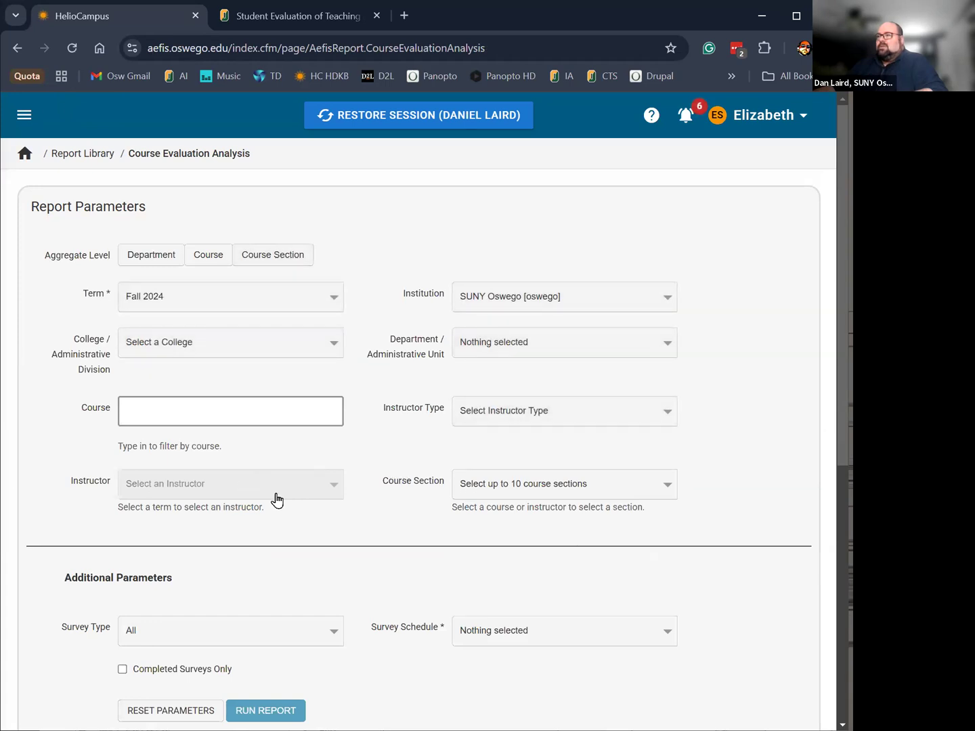
- Add course sections ECO 300 800 - Intermediate Macro Theory and ECO 198 80F - FYSC: Economics of Happiness, and run the report
left_click(579, 490)
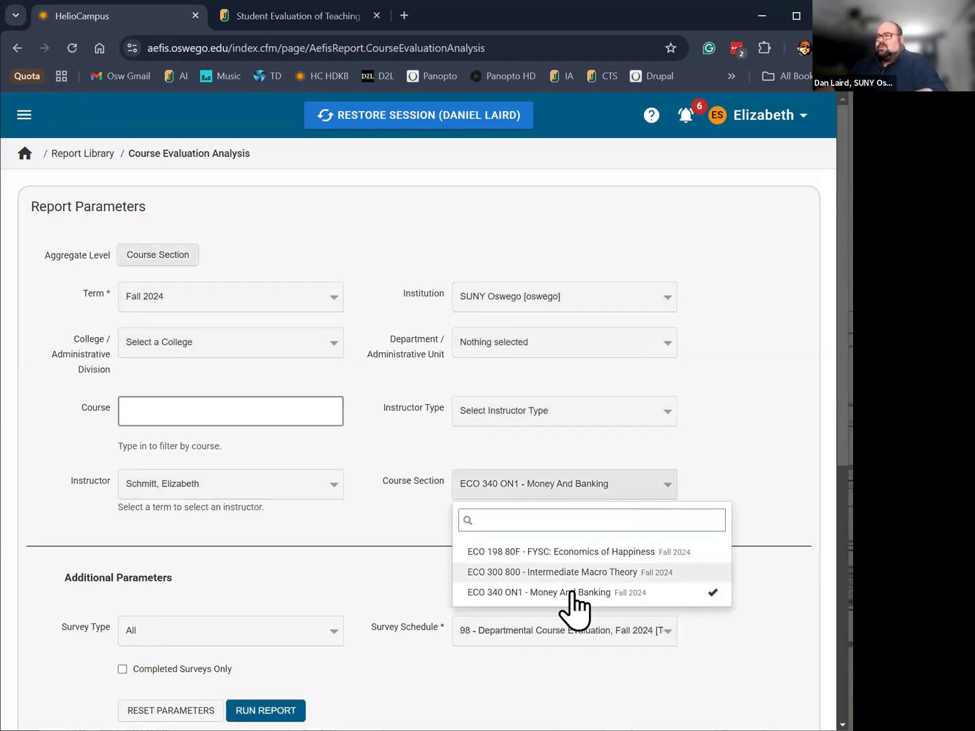
left_click(566, 574)
left_click(562, 552)
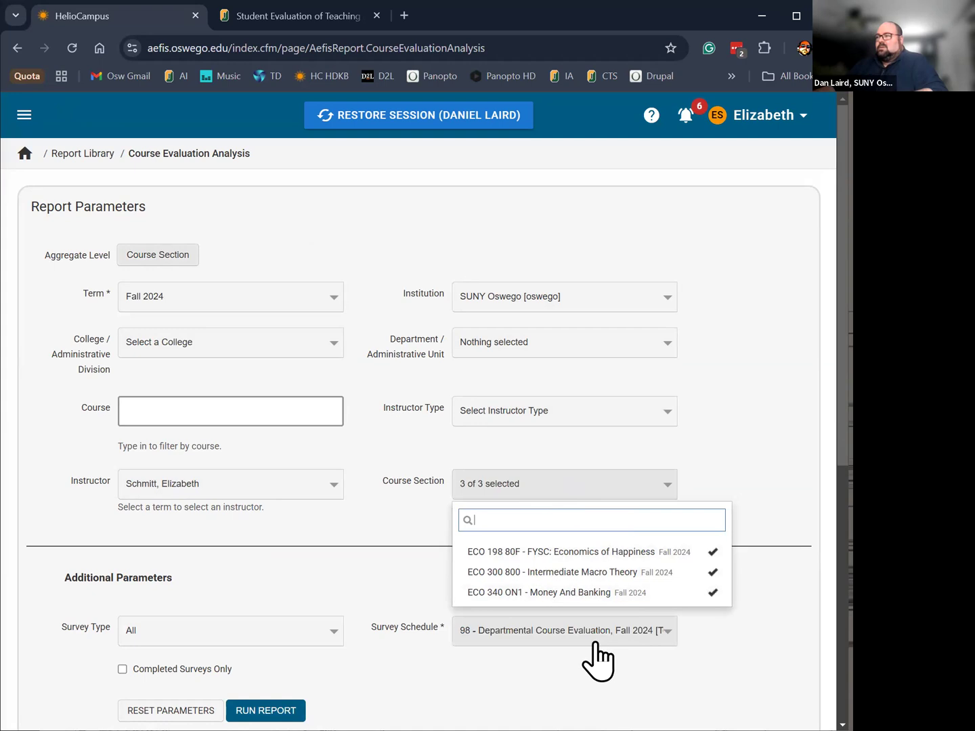
scroll(474, 635, "down", 1)
left_click(265, 617)
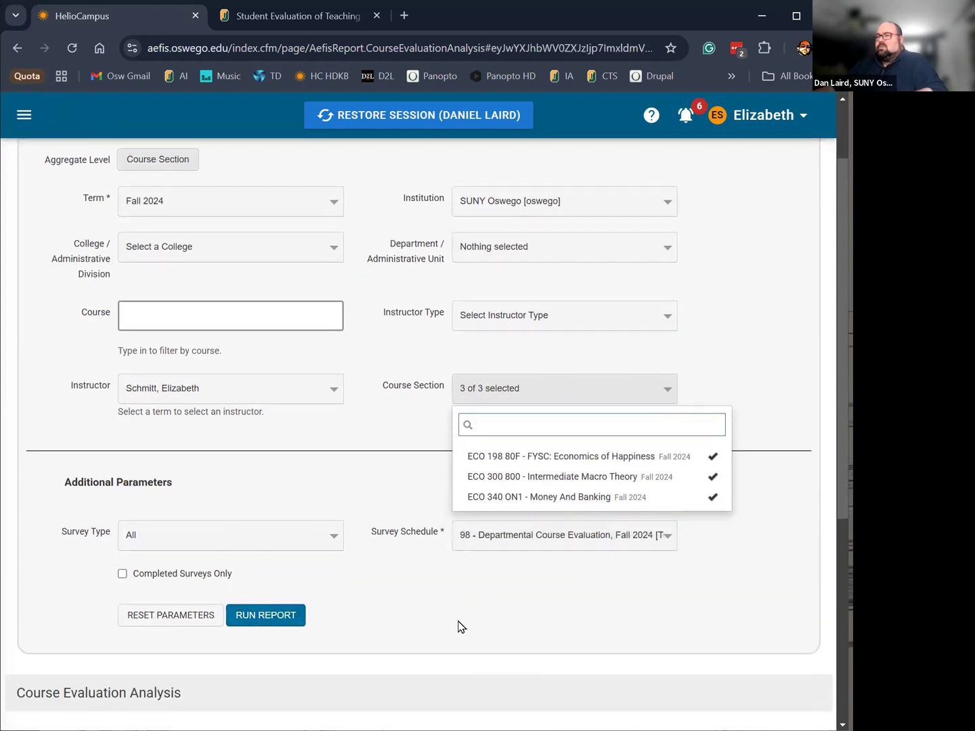
scroll(457, 580, "down", 1)
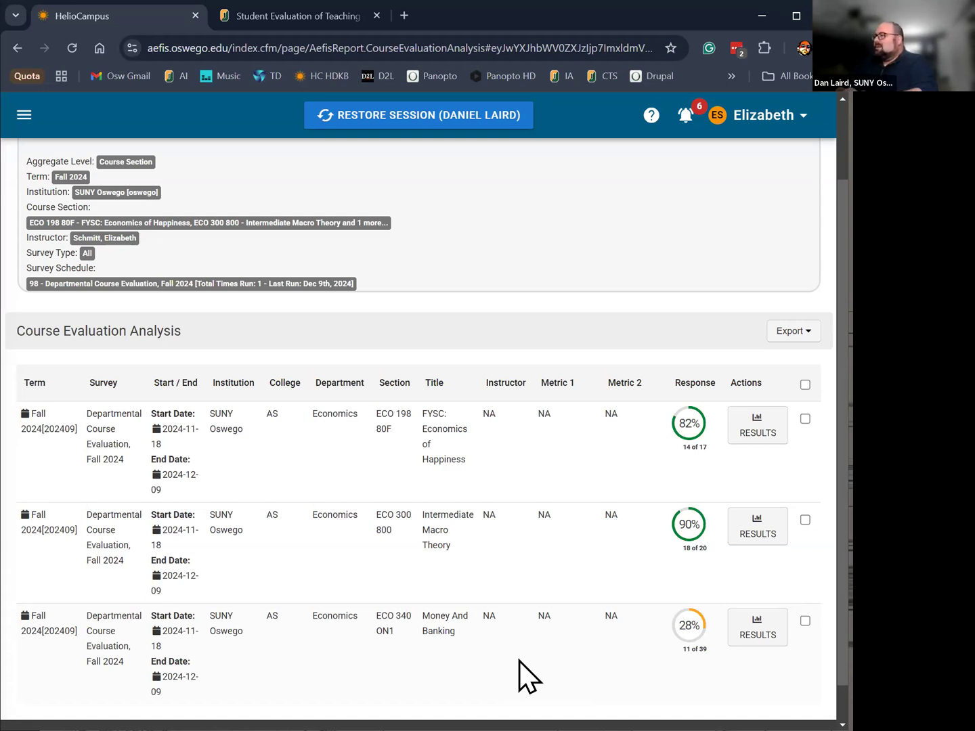
- Select result rows 1-3 in the Course Evaluation Analysis and review the available export options
left_click(805, 385)
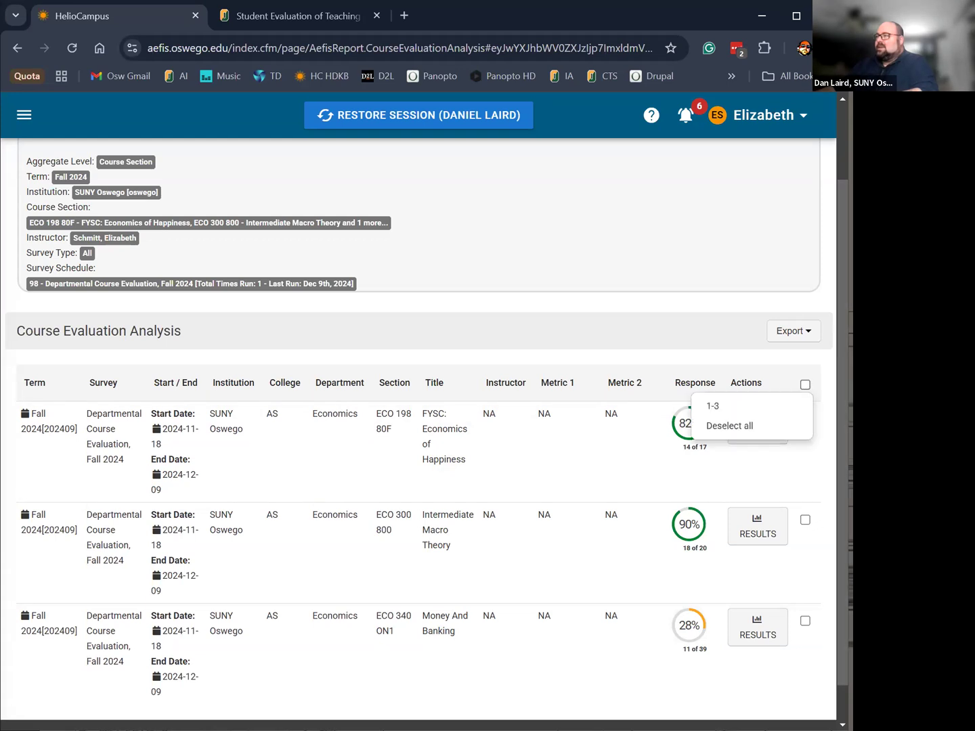
left_click(805, 385)
left_click(805, 385)
left_click(805, 384)
left_click(805, 385)
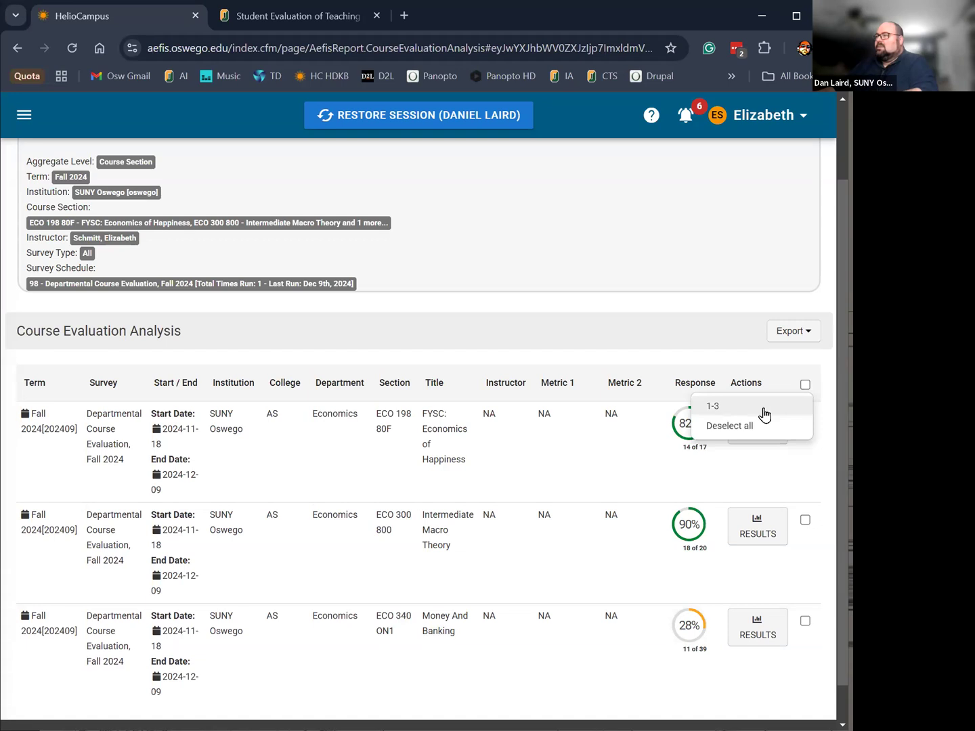
left_click(764, 414)
left_click(802, 335)
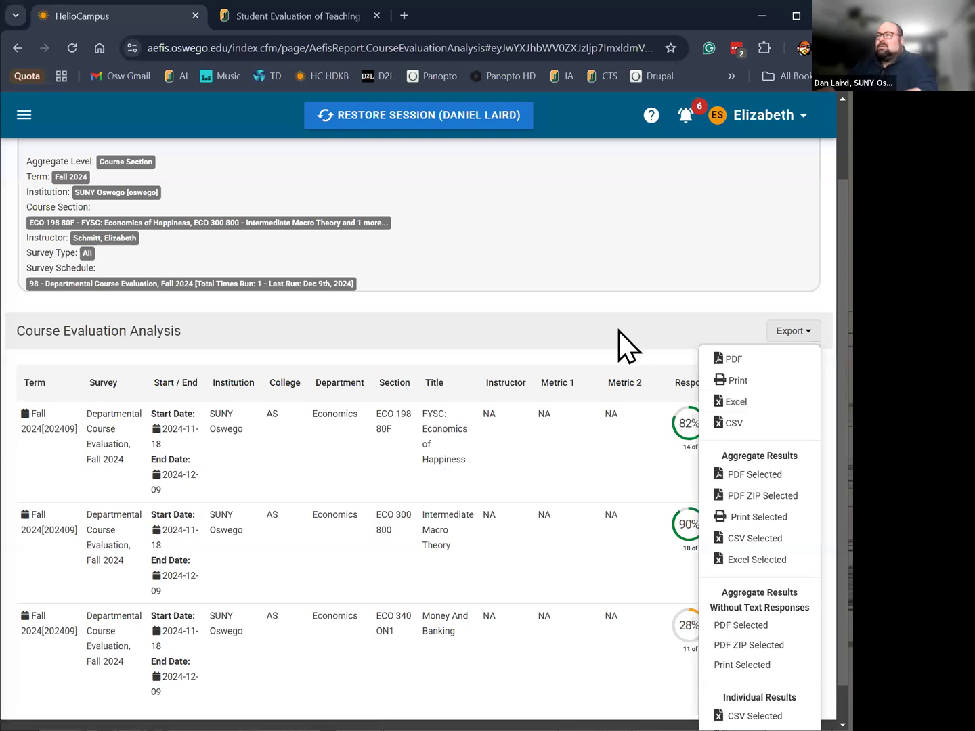
left_click(673, 362)
- Reopen the Course Evaluation Analysis report's parameters for editing and look them over
scroll(675, 358, "up", 2)
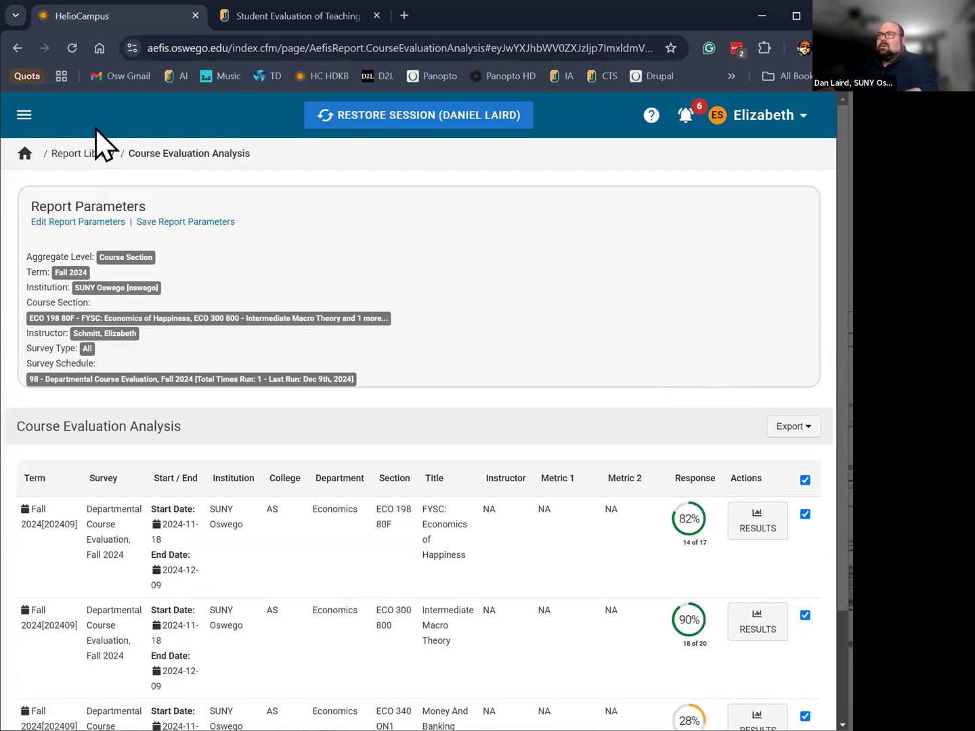
left_click(90, 227)
scroll(723, 528, "down", 1)
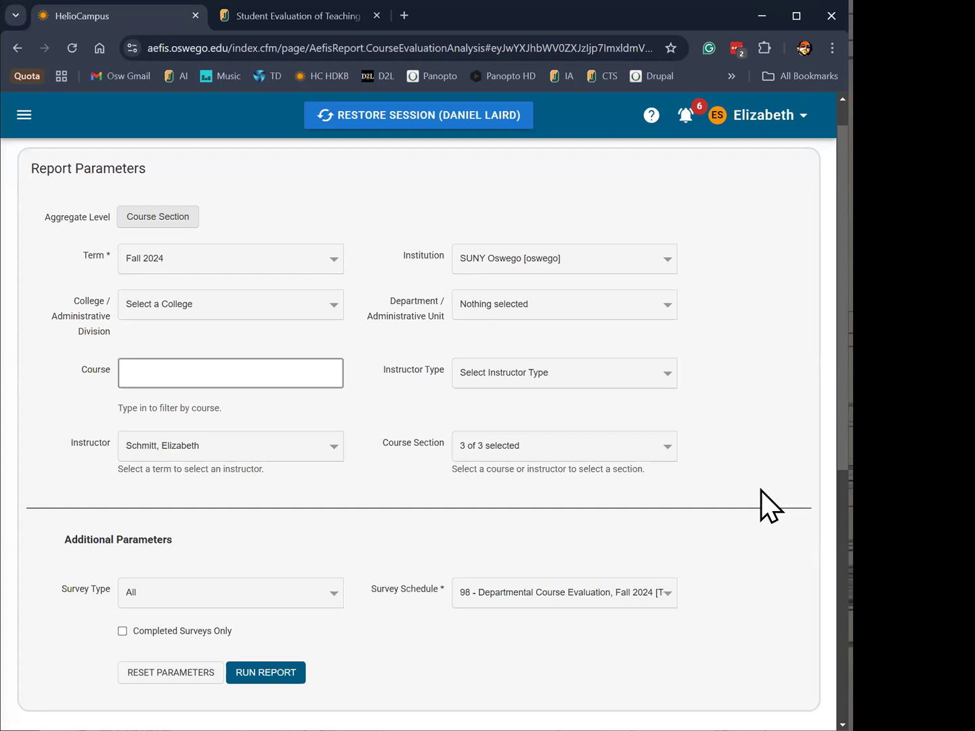
- Go to My Dashboard and view the My Course Evaluations list
left_click(24, 116)
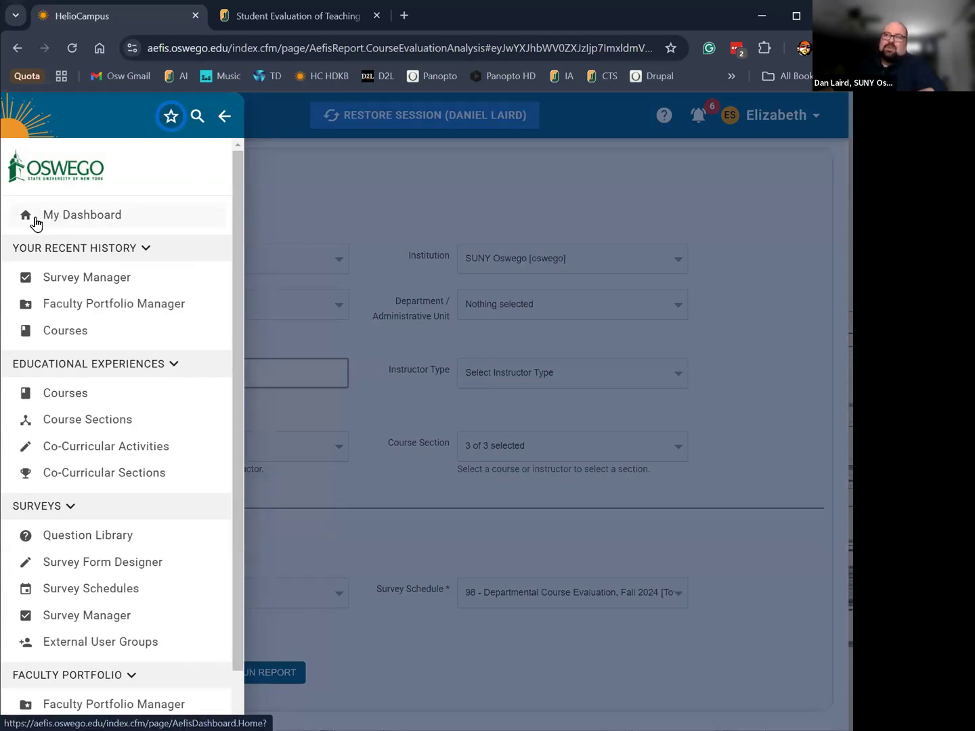
left_click(35, 219)
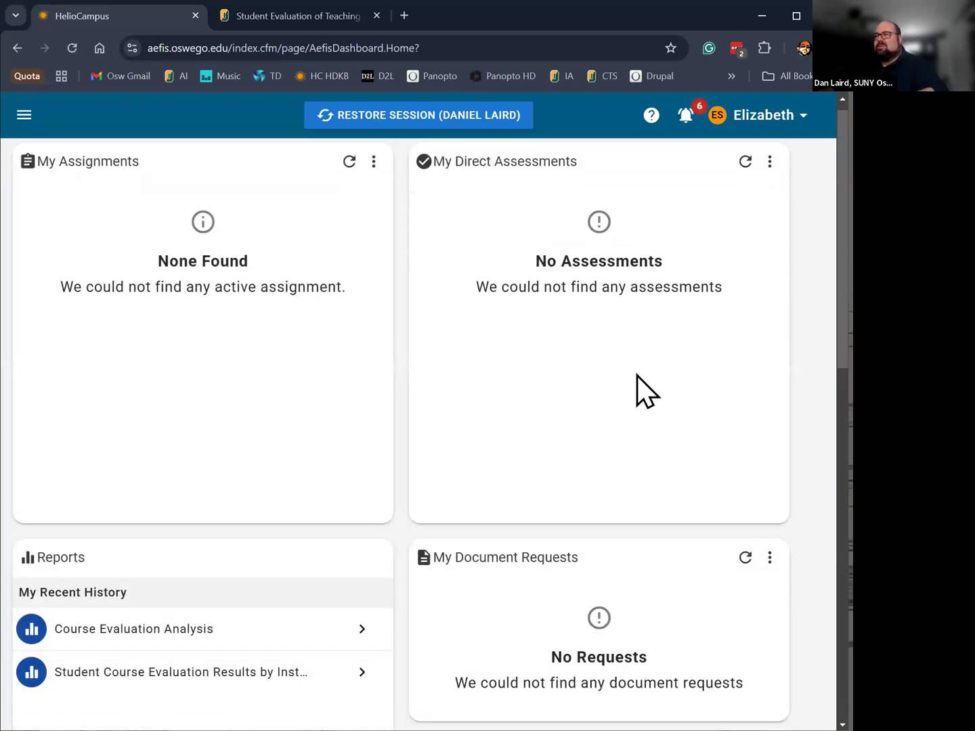
scroll(636, 376, "down", 10)
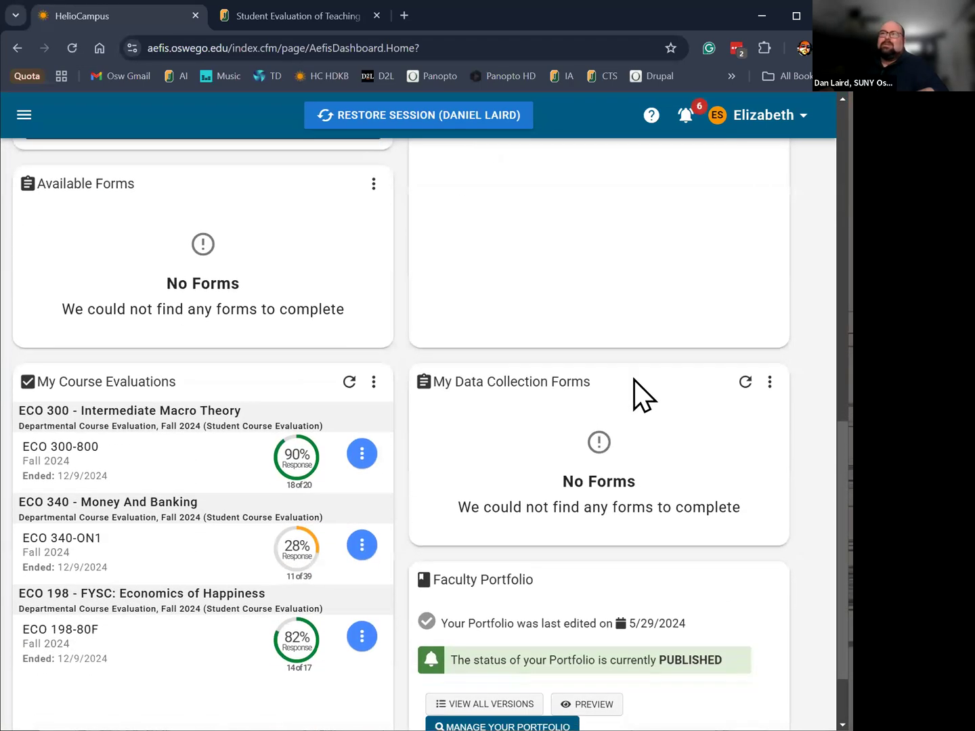
scroll(634, 379, "down", 1)
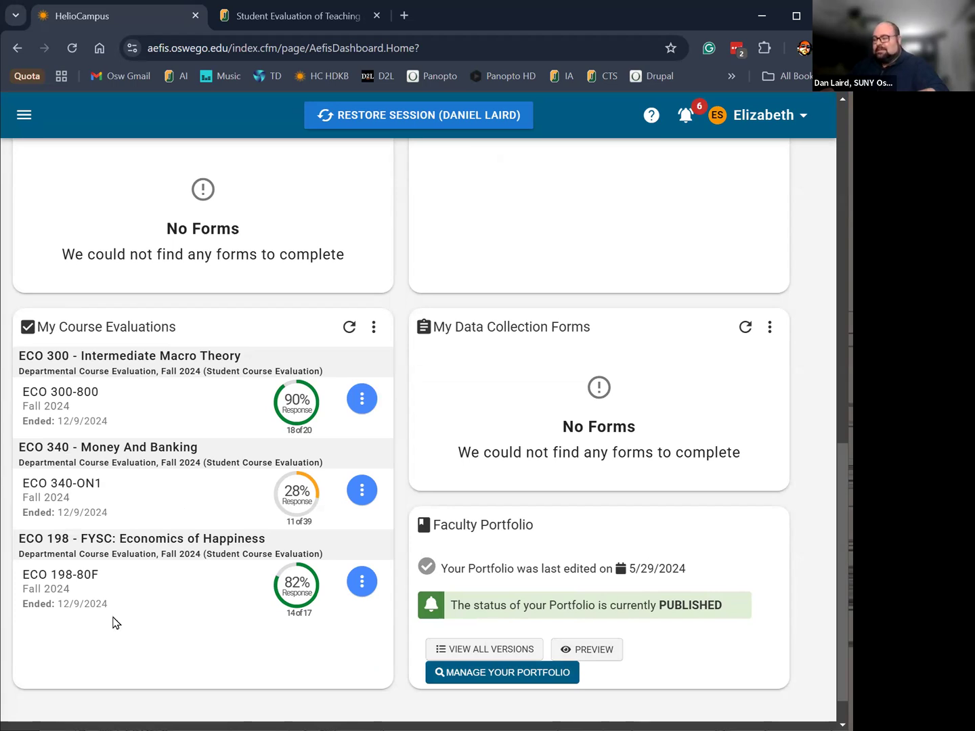
- Reveal the available actions for the ECO 300-800 evaluation, including the option to view its results
left_click(366, 405)
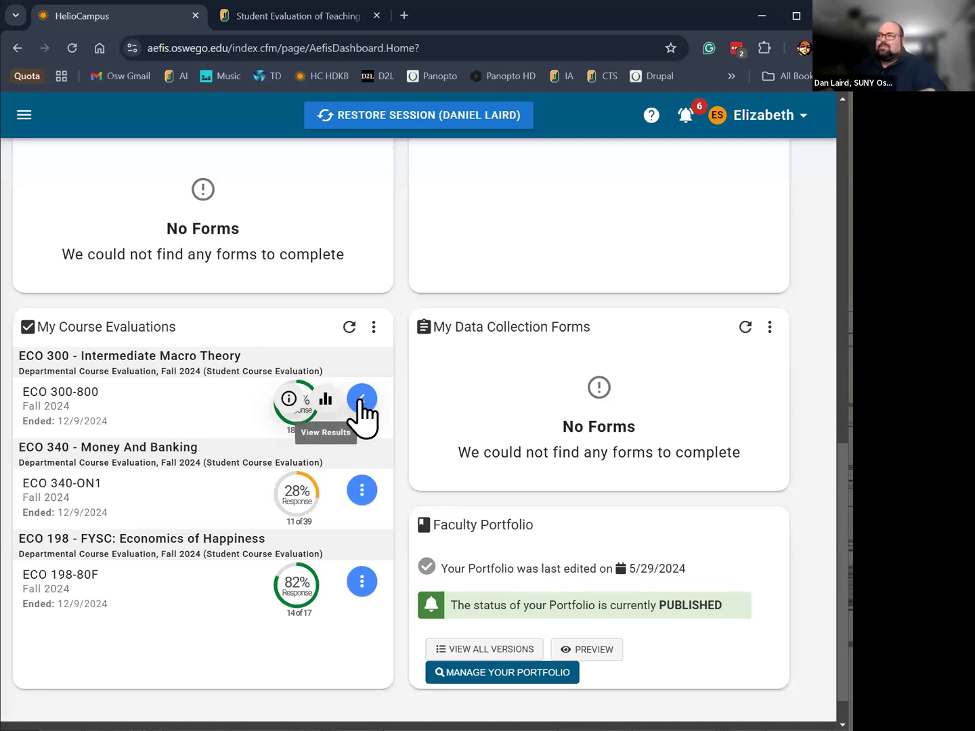
mouse_move(363, 399)
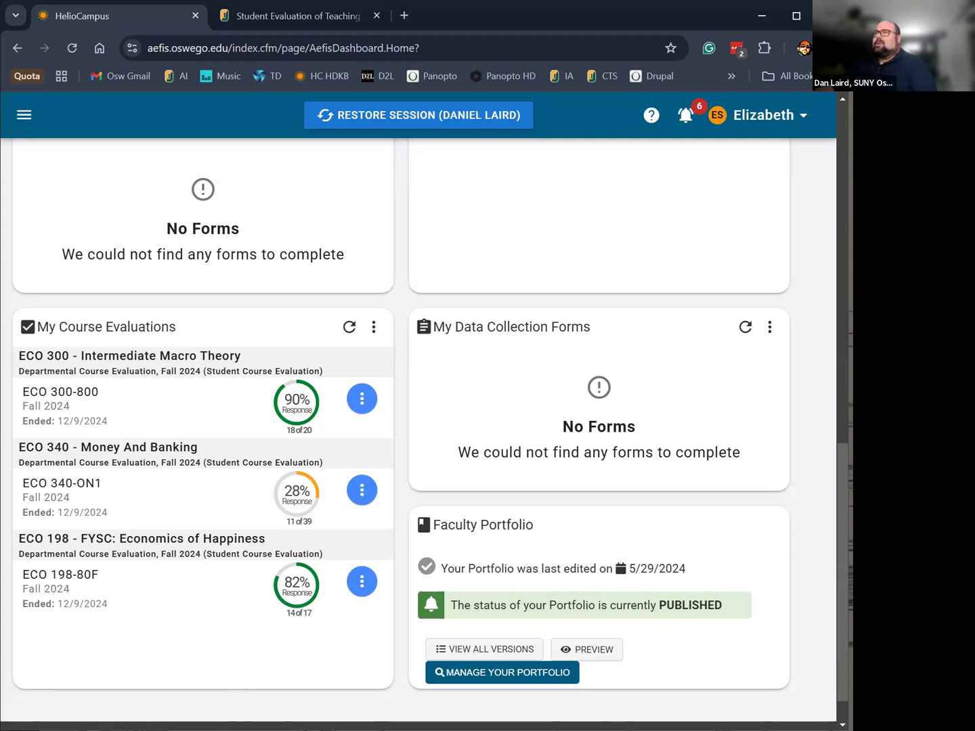
- Switch to the Student Evaluation of Teaching (SET) web page and review the fall 2024 and winter 2025 survey schedules
left_click(265, 14)
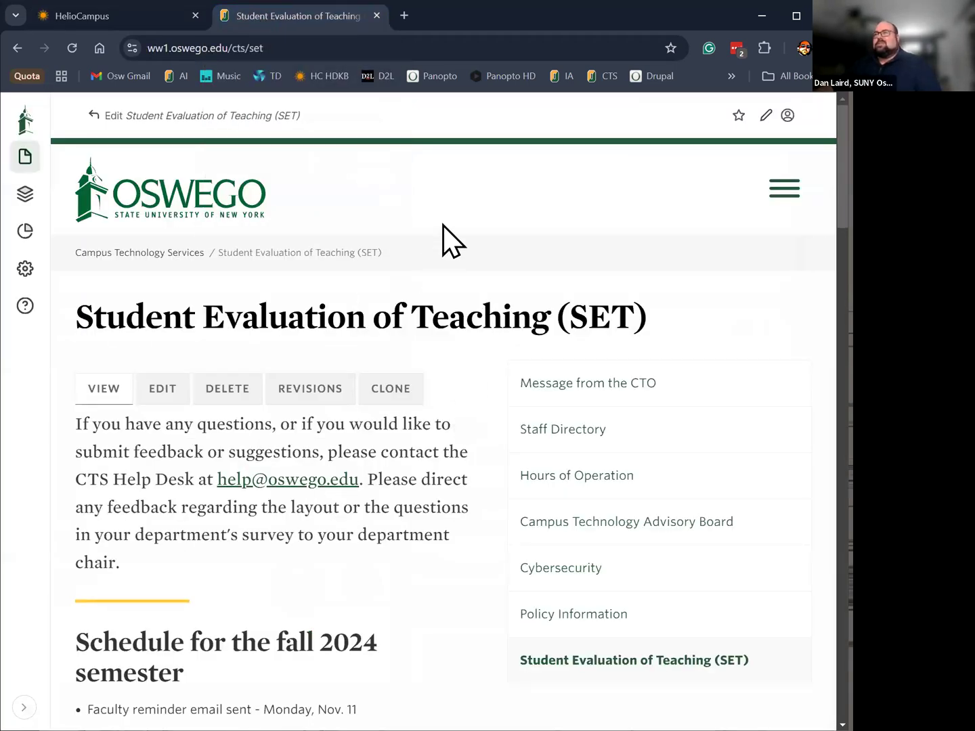
scroll(411, 582, "down", 3)
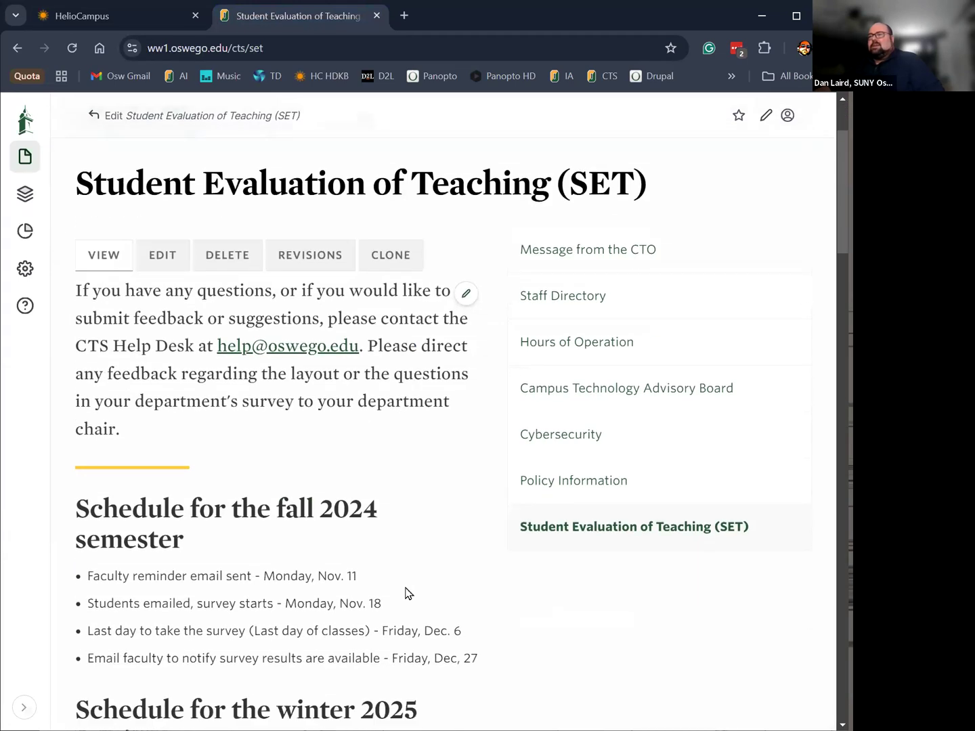
scroll(336, 578, "down", 6)
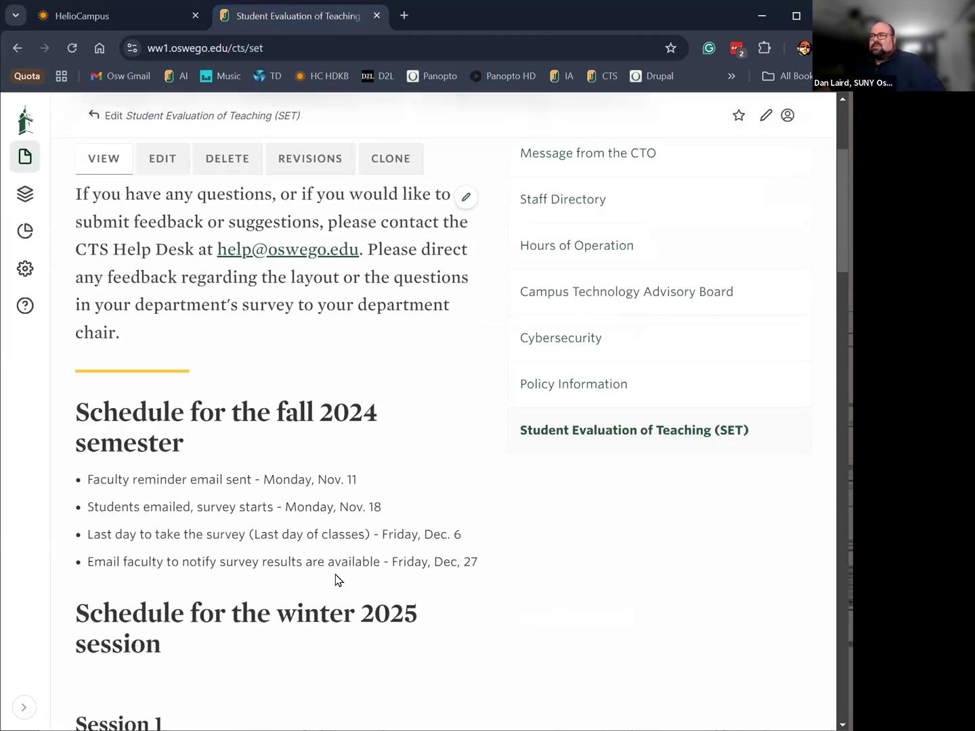
scroll(335, 581, "down", 3)
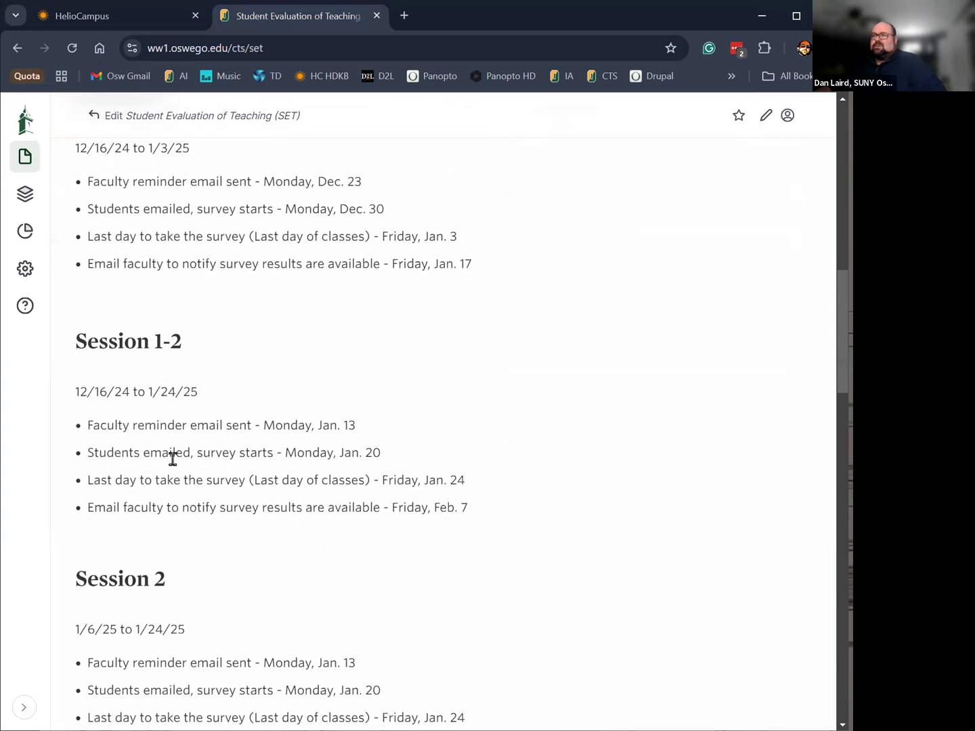
scroll(261, 497, "down", 2)
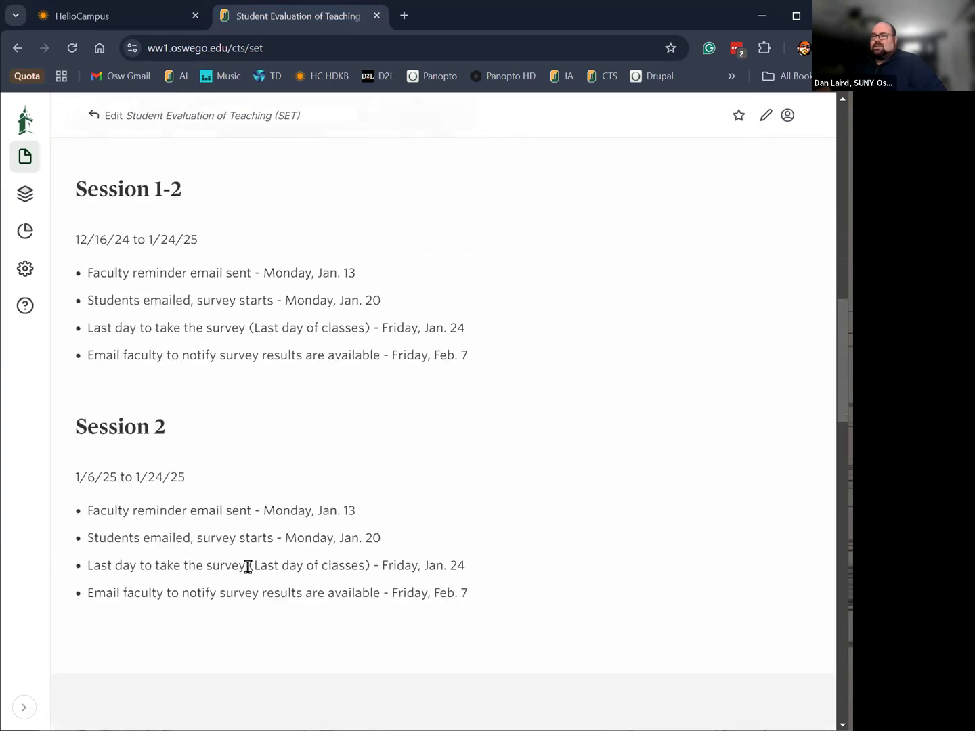
scroll(276, 589, "up", 5)
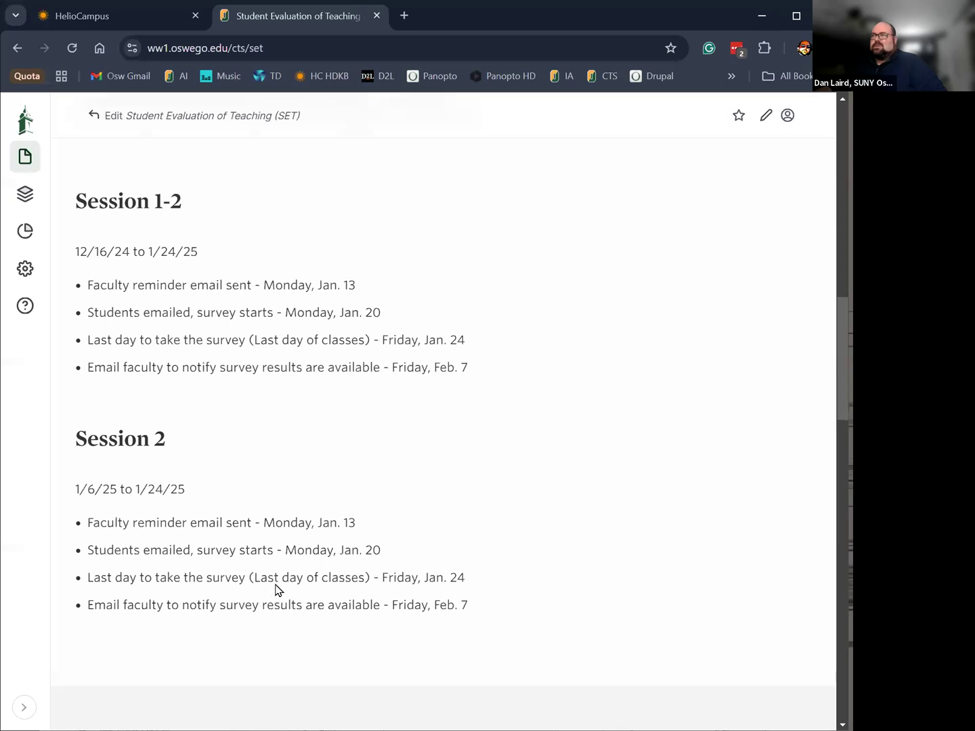
- Read through the Best Practices to Increase Student Survey Participation section of the SET page
scroll(276, 589, "down", 5)
scroll(275, 589, "down", 6)
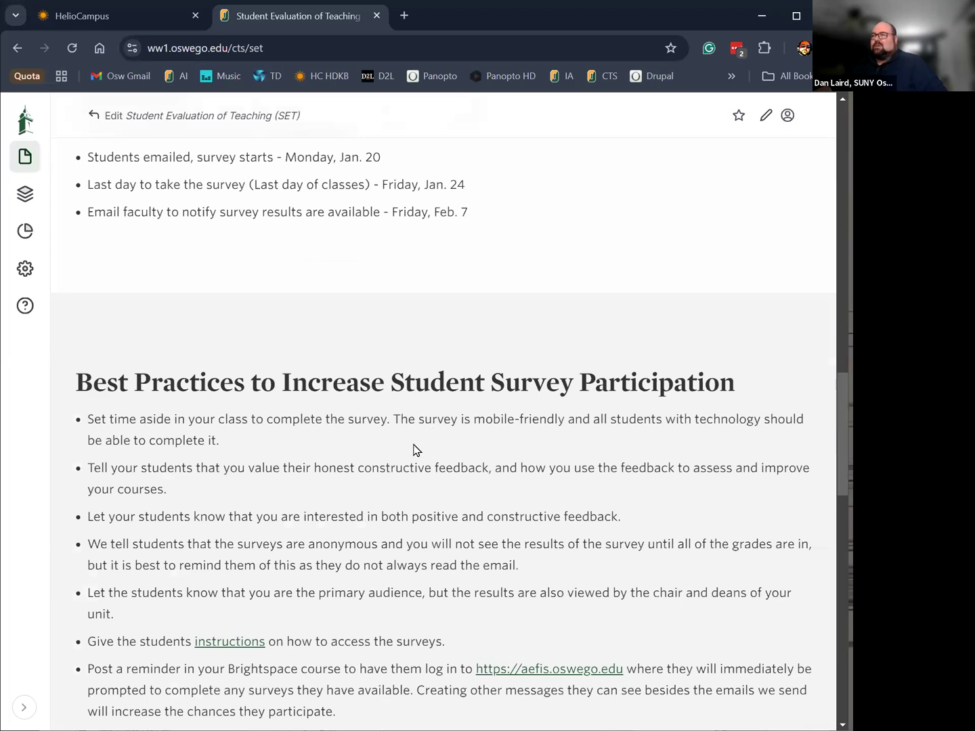
scroll(417, 444, "down", 4)
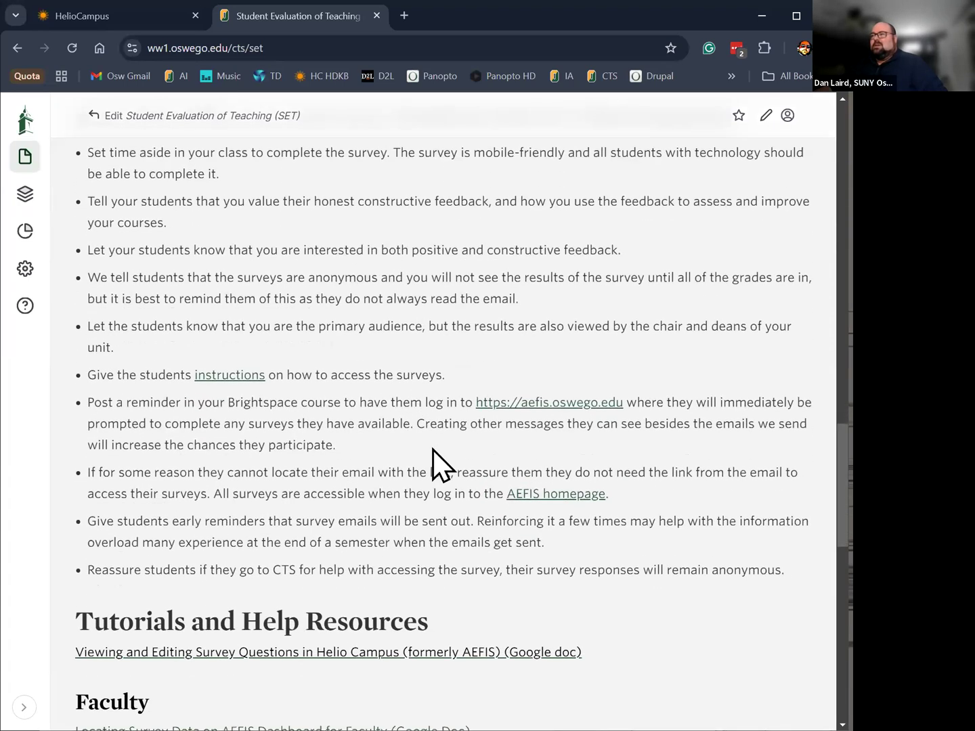
scroll(442, 428, "up", 2)
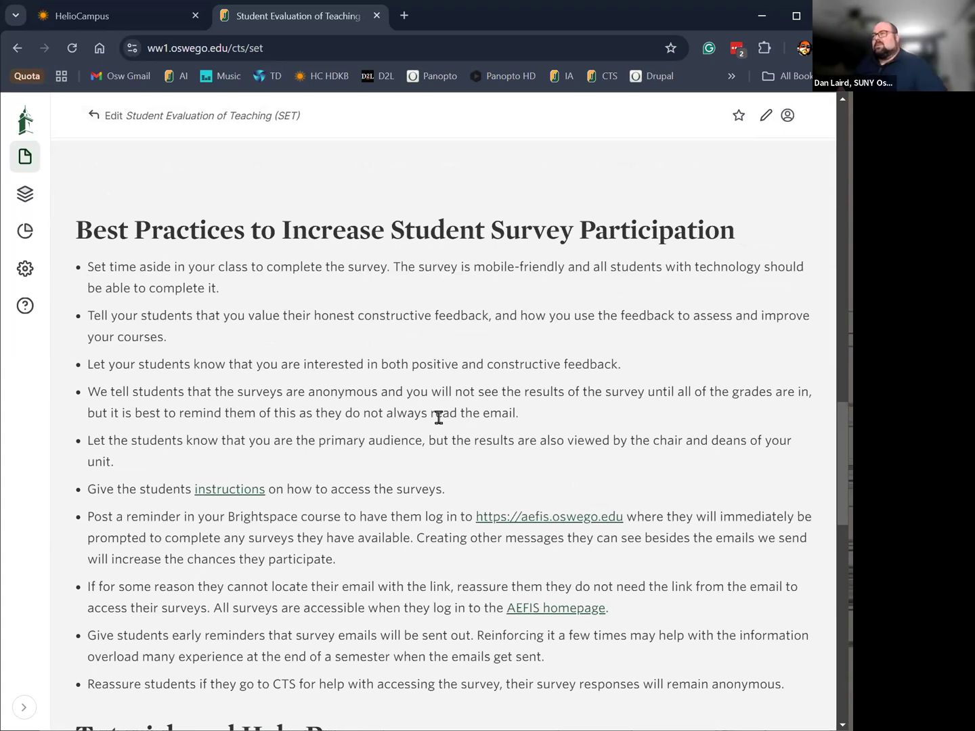
scroll(438, 417, "down", 5)
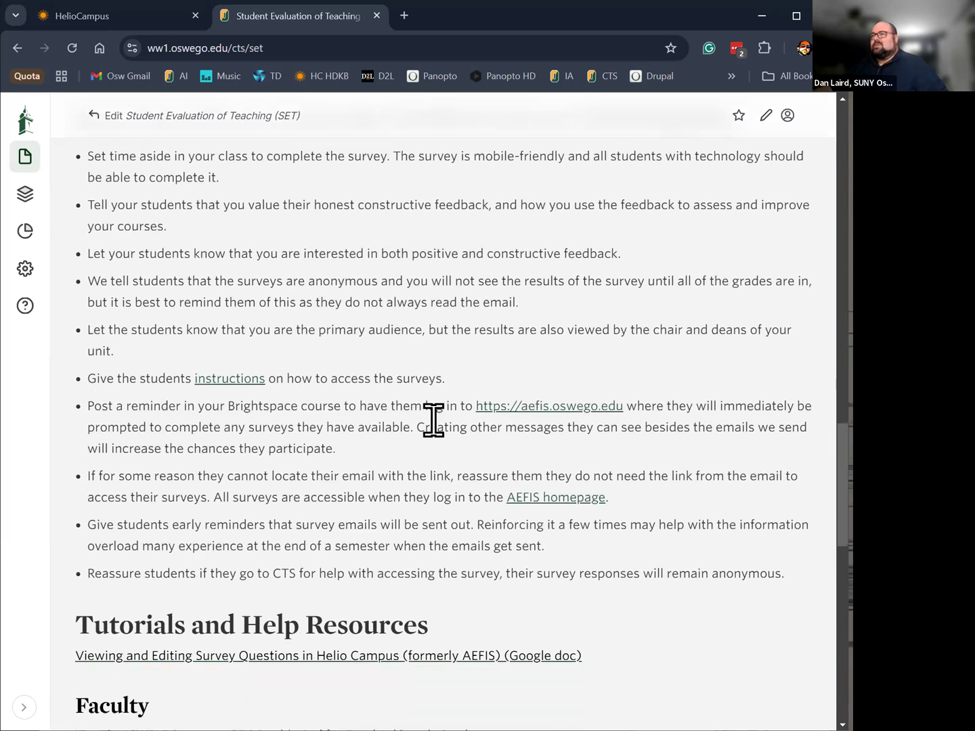
- Examine the Tutorials and Help Resources for faculty, deans, and department admins, and return to the beginning of the SET page
scroll(572, 466, "down", 5)
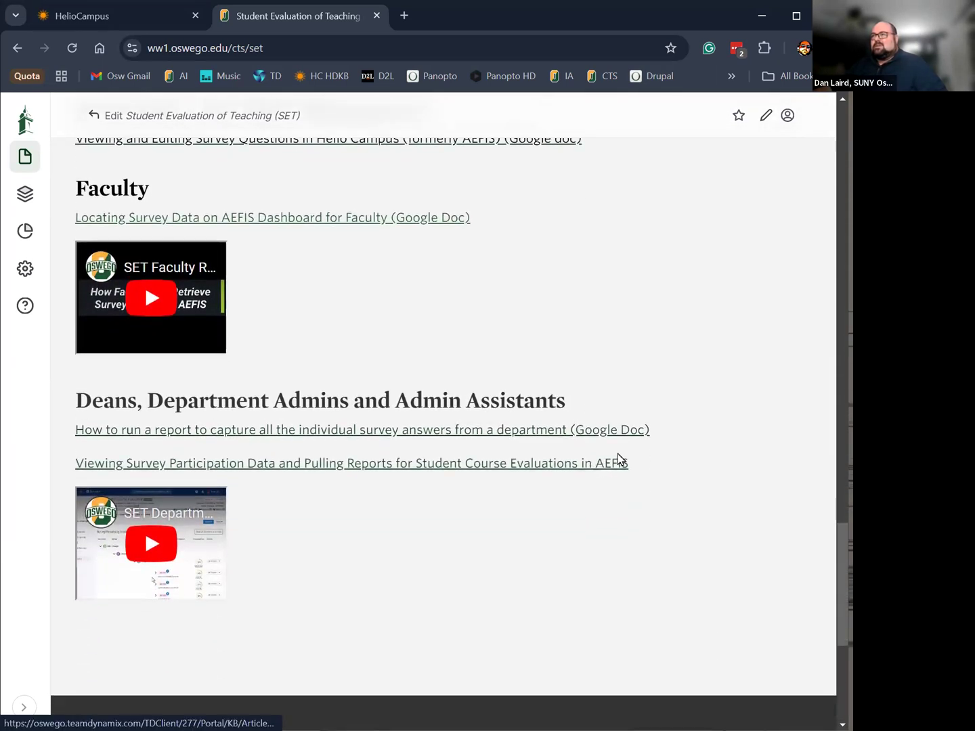
scroll(621, 459, "up", 1)
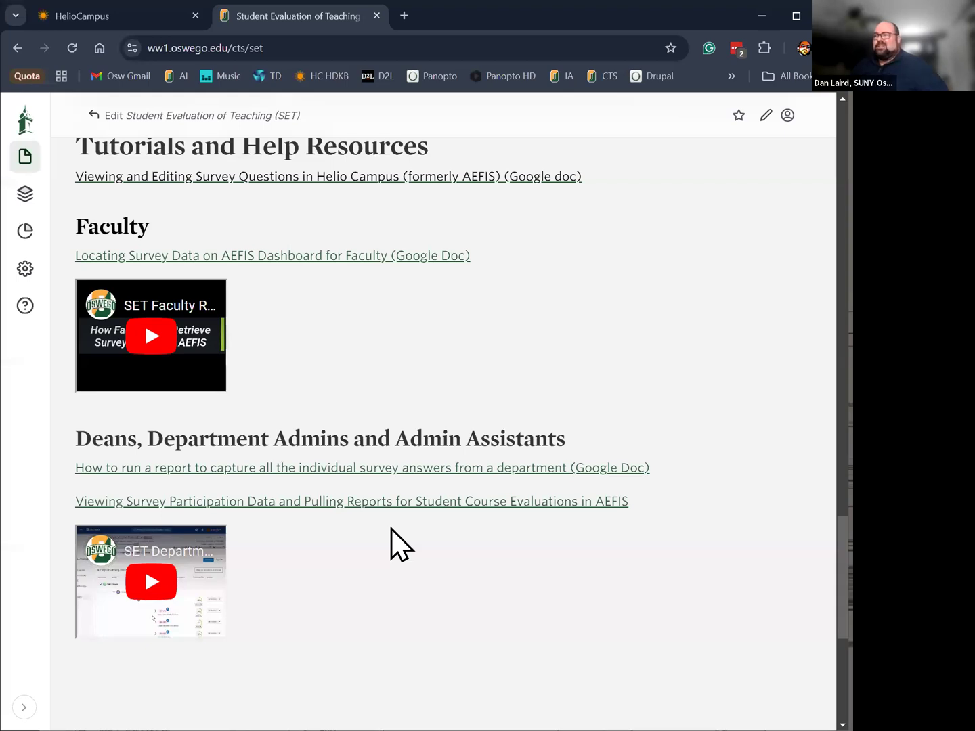
scroll(392, 529, "up", 5)
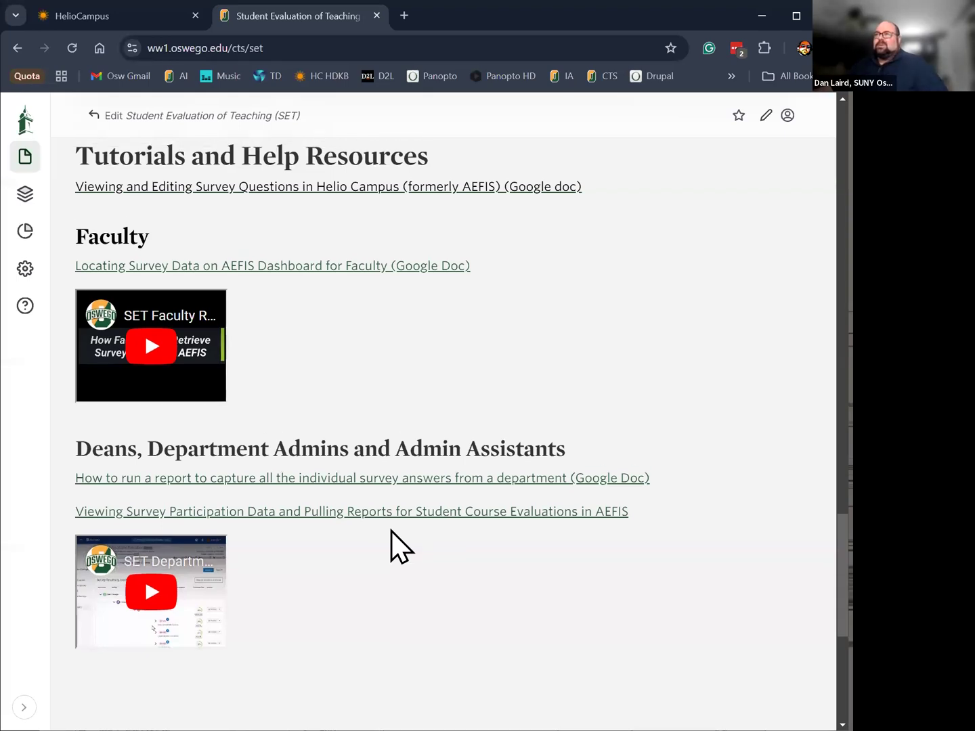
scroll(401, 524, "up", 4)
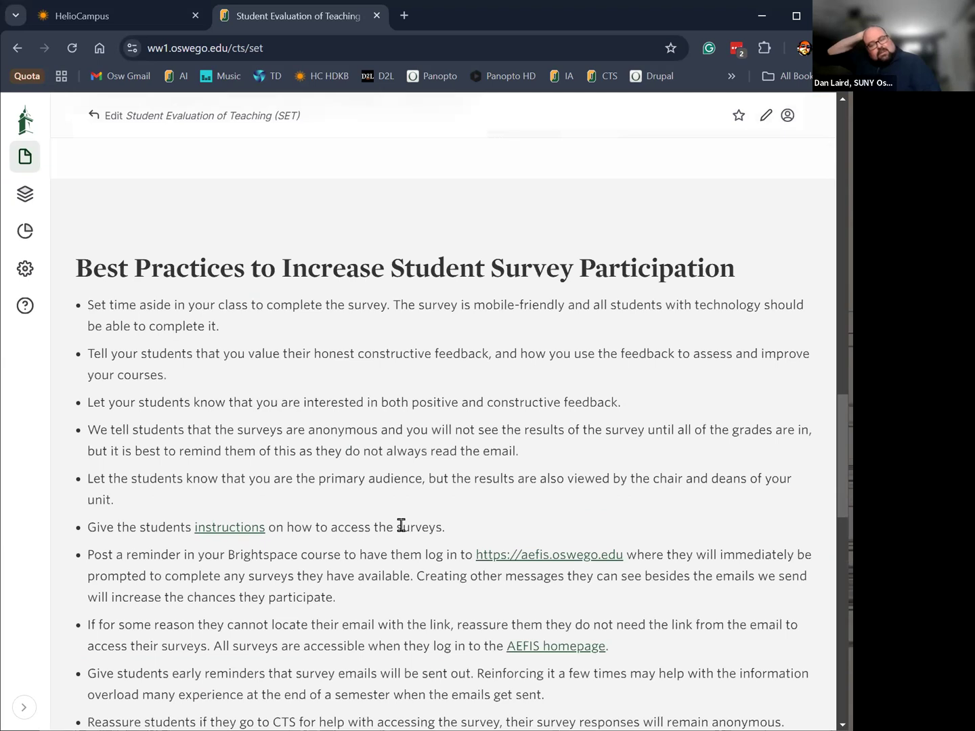
scroll(400, 524, "up", 17)
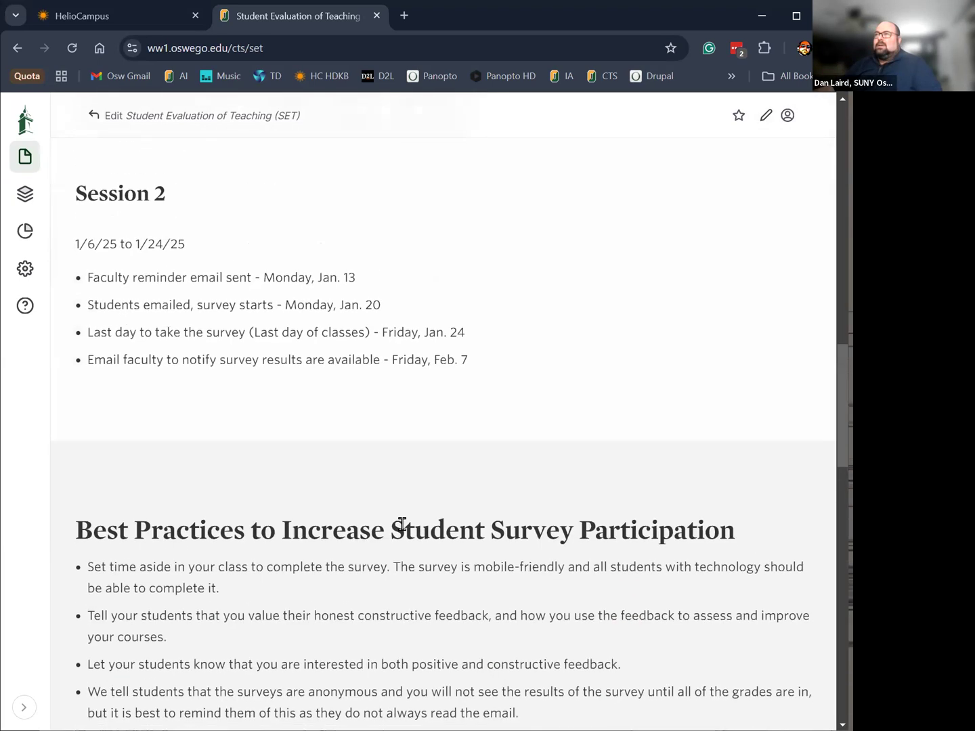
scroll(402, 525, "up", 4)
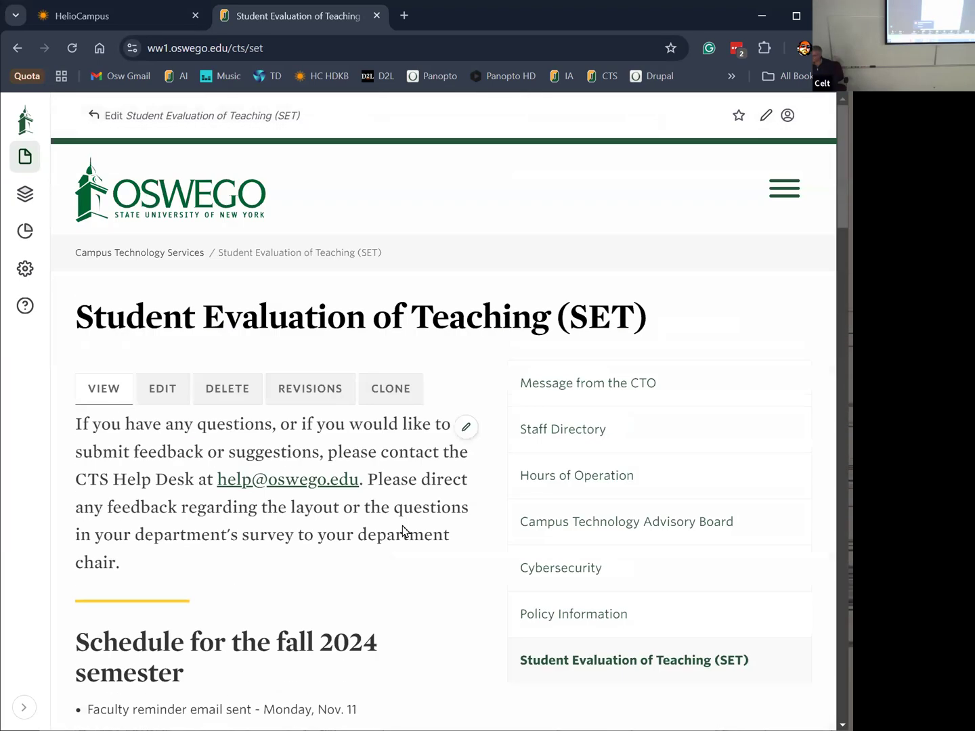